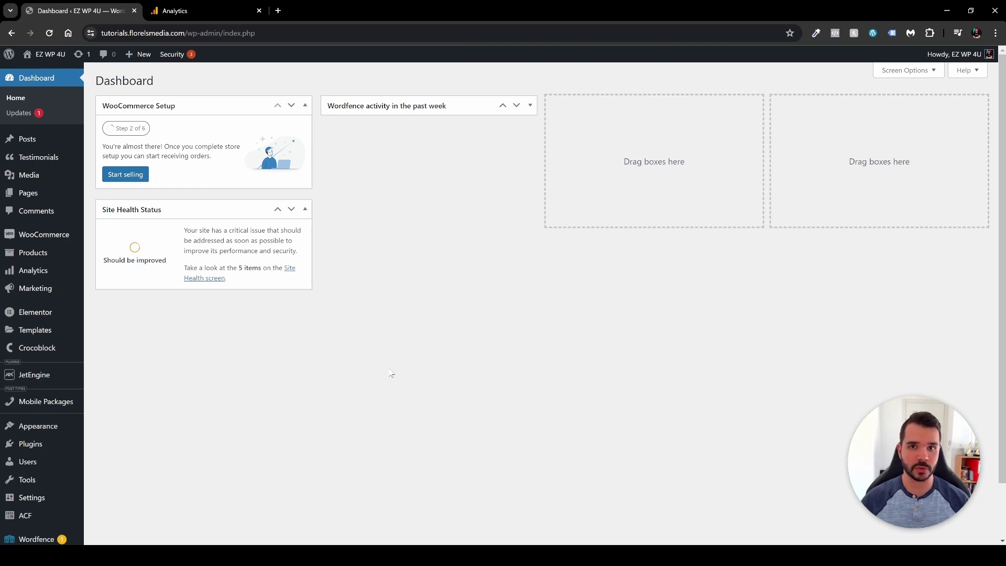
Install and activate Site Kit by Google from the Popular plugins list, then open its Dashboard setup screen
mouse_move(48, 450)
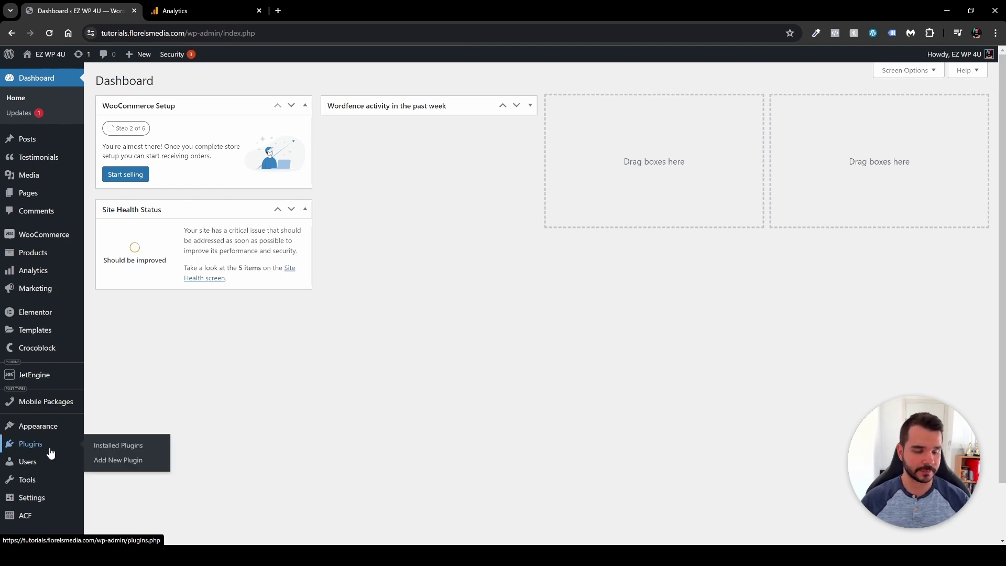
left_click(108, 461)
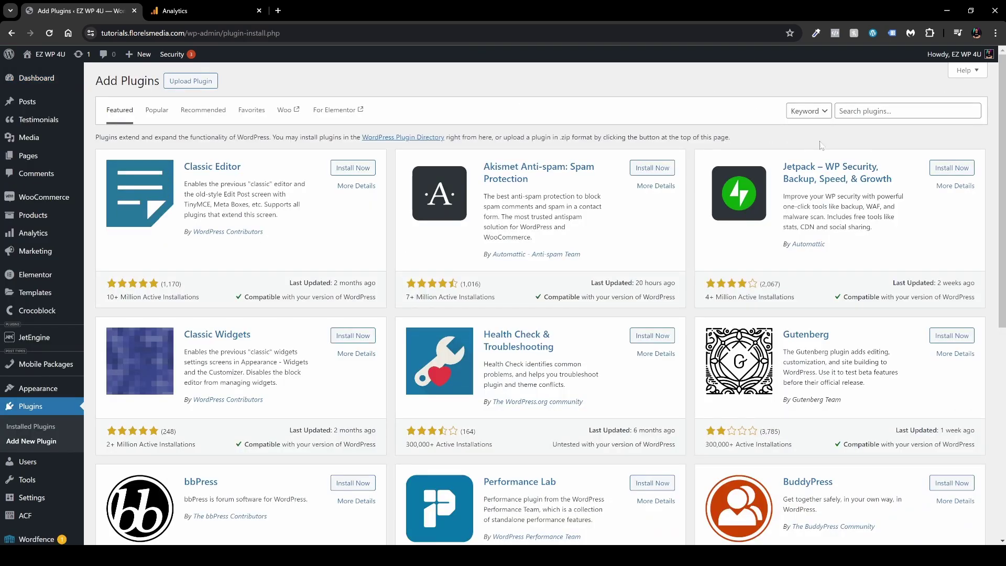
left_click(157, 110)
scroll(666, 312, "down", 12)
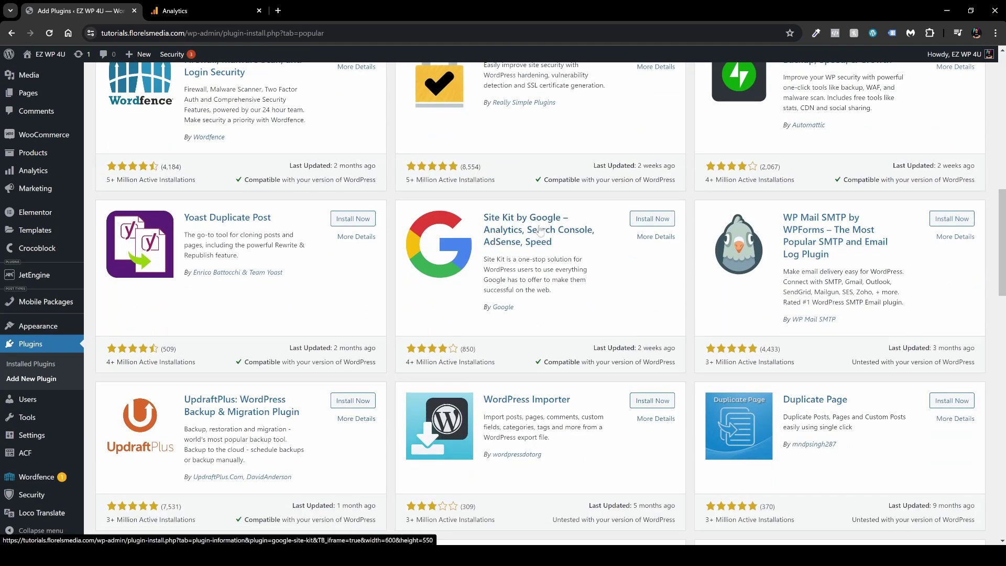
left_click(652, 219)
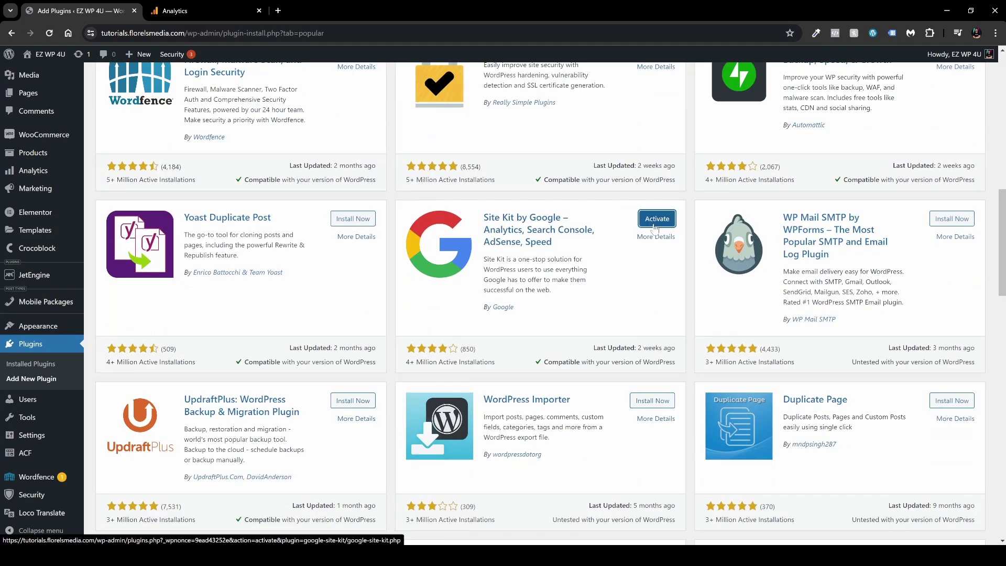
left_click(654, 224)
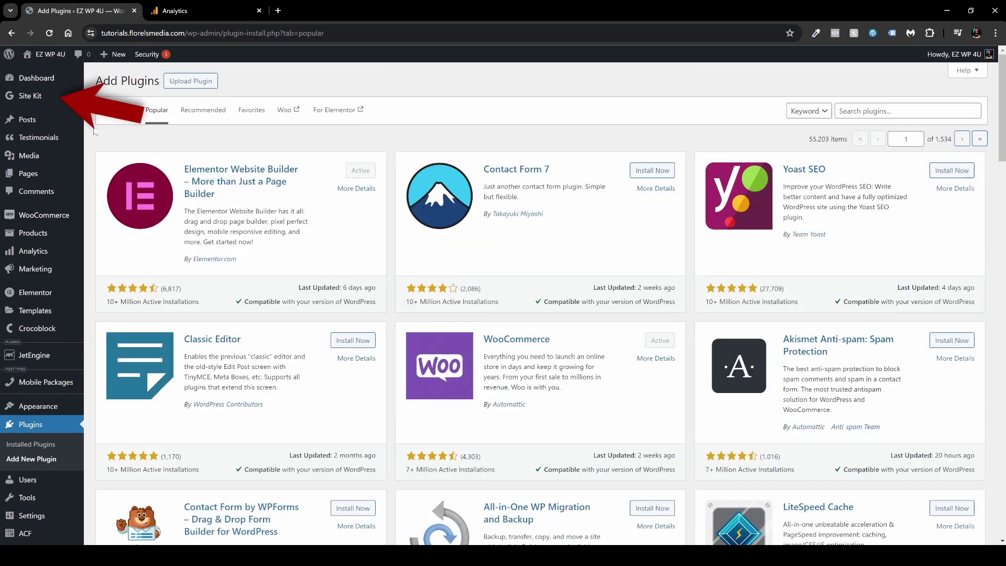
mouse_move(33, 100)
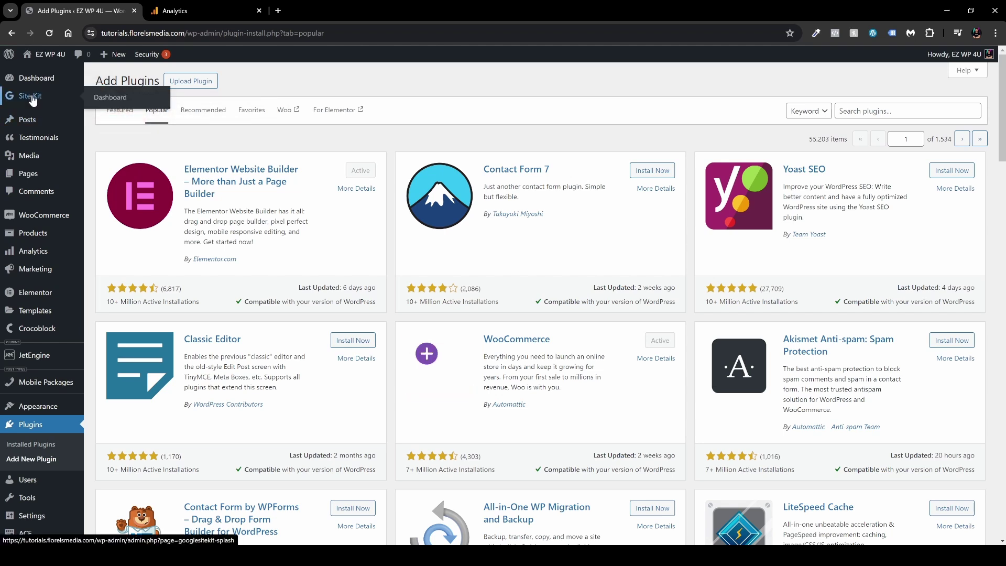
left_click(110, 98)
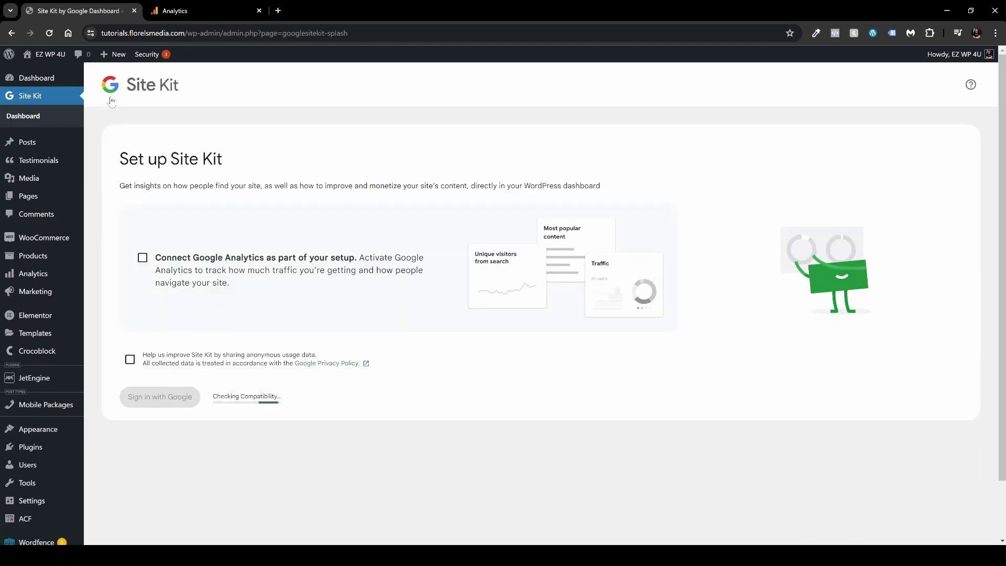
Tick 'Connect Google Analytics' and anonymous usage-data sharing, then begin Sign in with Google
left_click(142, 259)
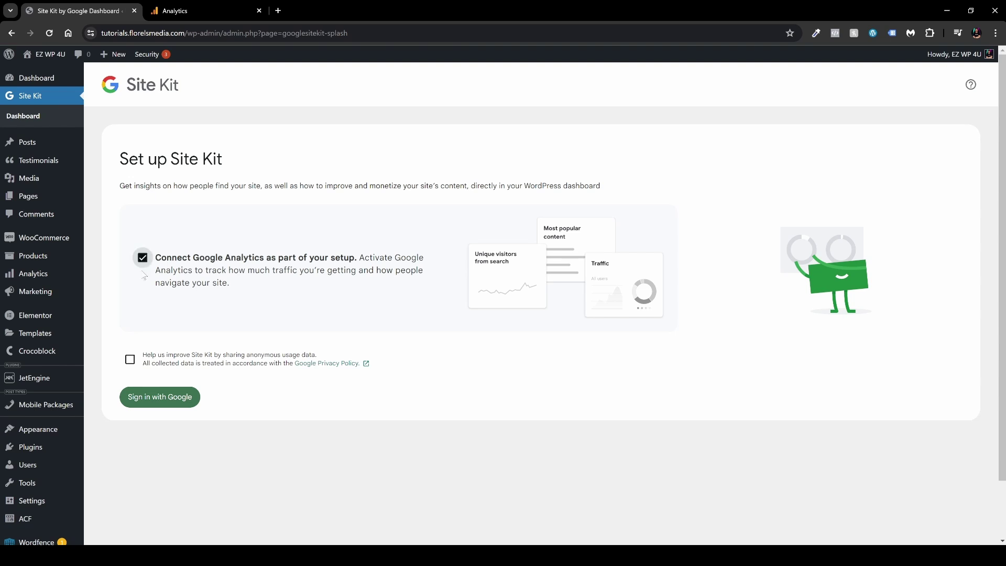
left_click(131, 361)
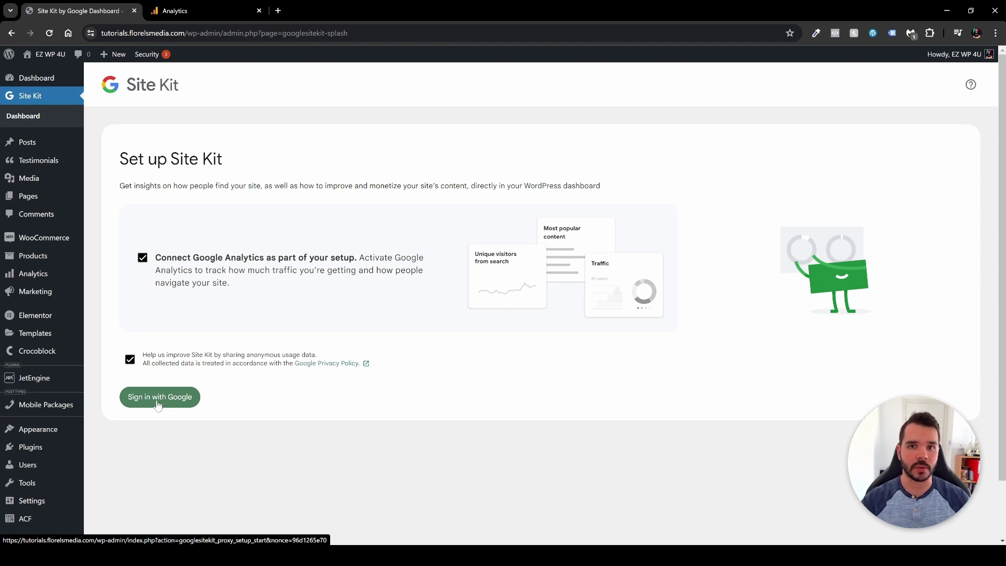
left_click(161, 403)
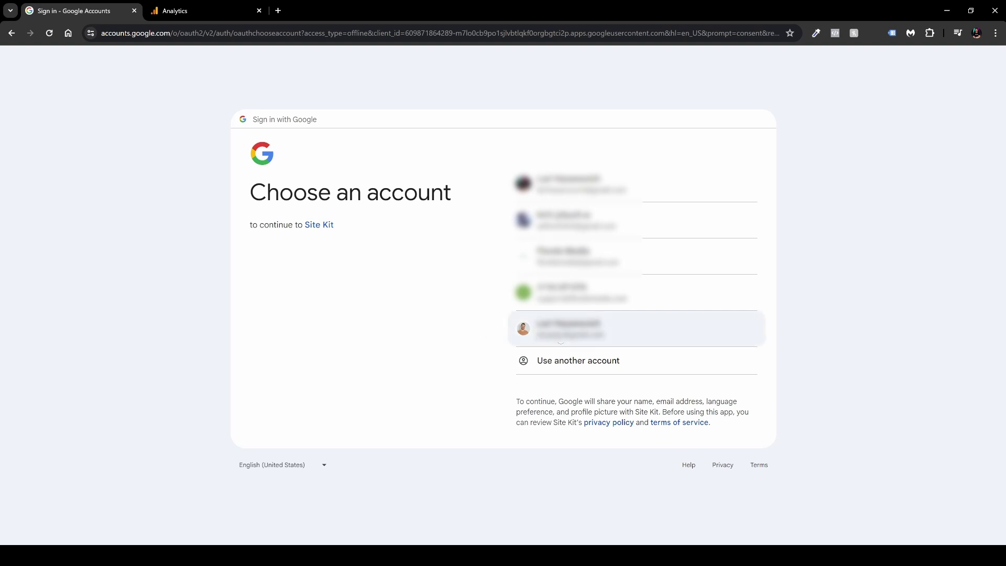
Sign in with the chosen Google account and grant Analytics, Tag Manager, Search Console and site-management access
left_click(573, 338)
left_click(589, 352)
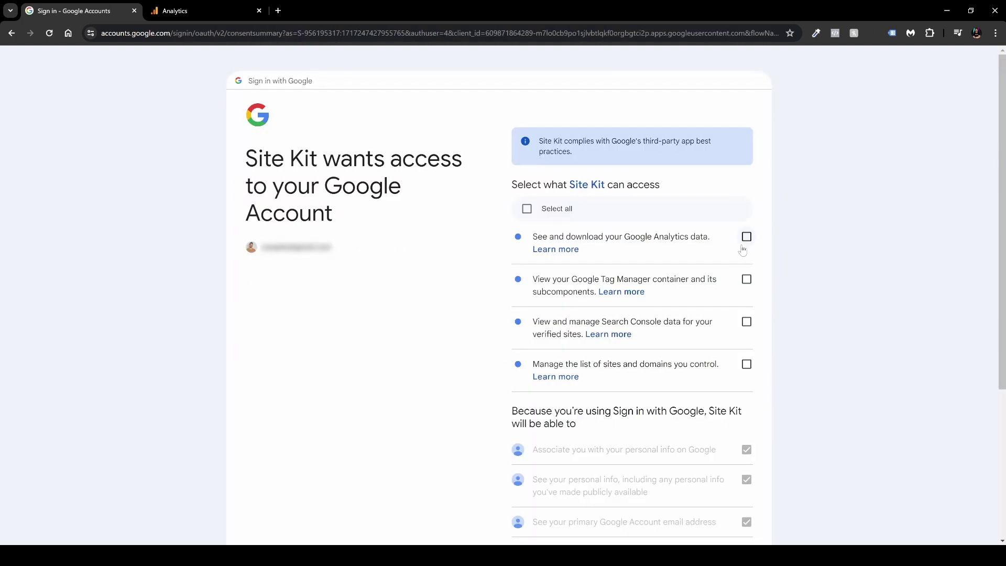
left_click(746, 236)
left_click(746, 278)
left_click(746, 321)
left_click(746, 364)
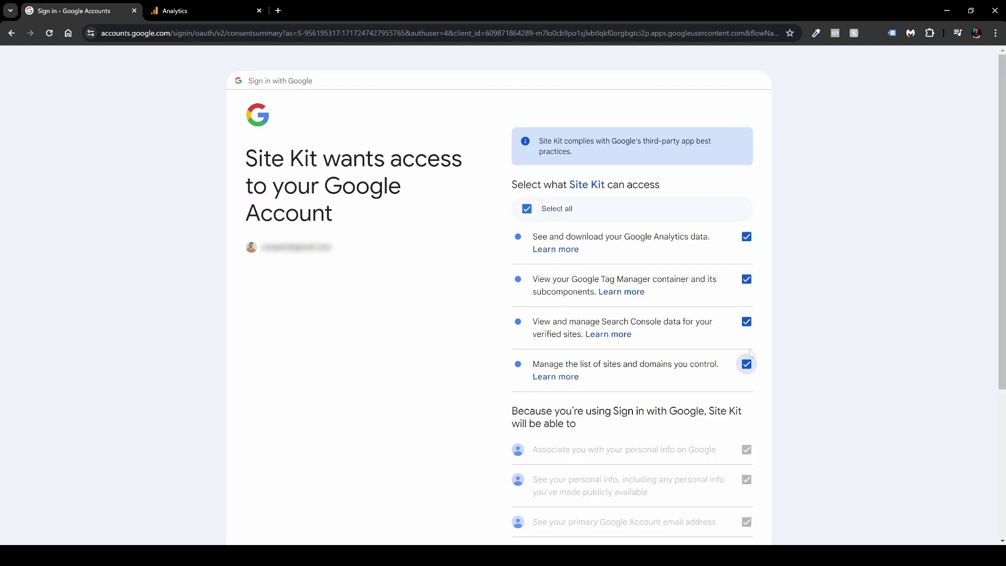
scroll(741, 357, "down", 3)
scroll(740, 349, "down", 1)
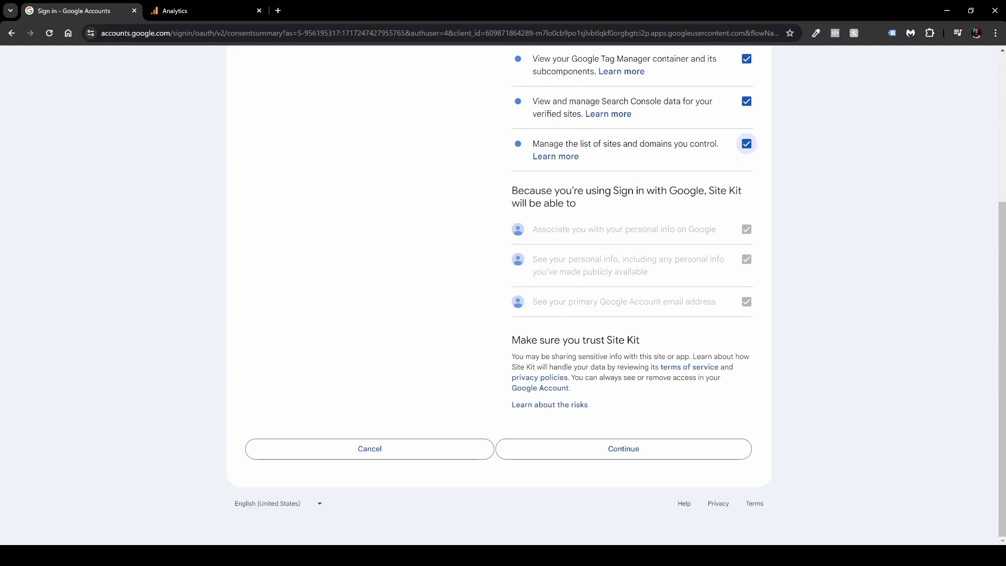
left_click(623, 451)
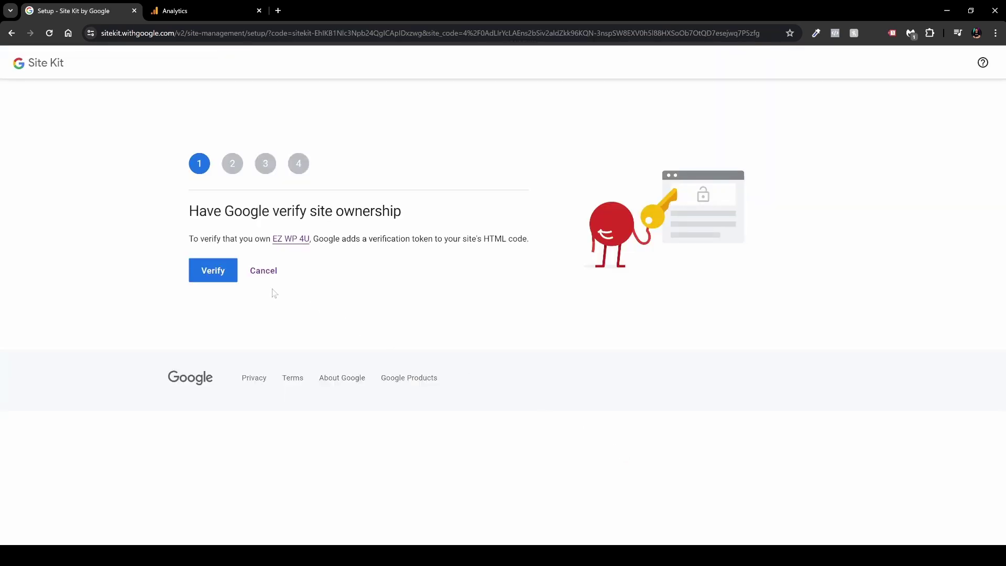
Verify site ownership, allow dashboard metrics and set up Search Console, reaching the 'EZ WP 4U' Analytics account form
left_click(214, 279)
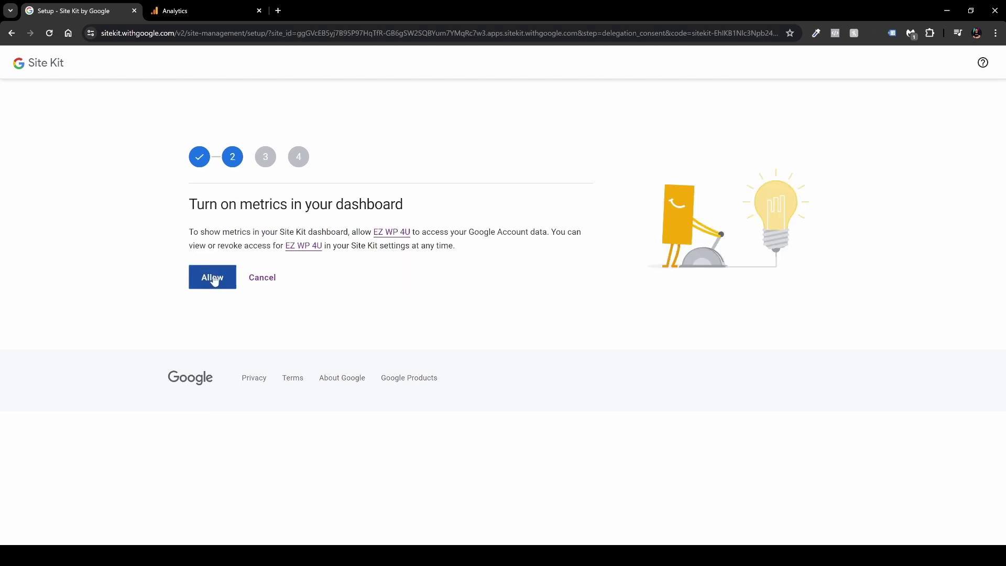
left_click(213, 280)
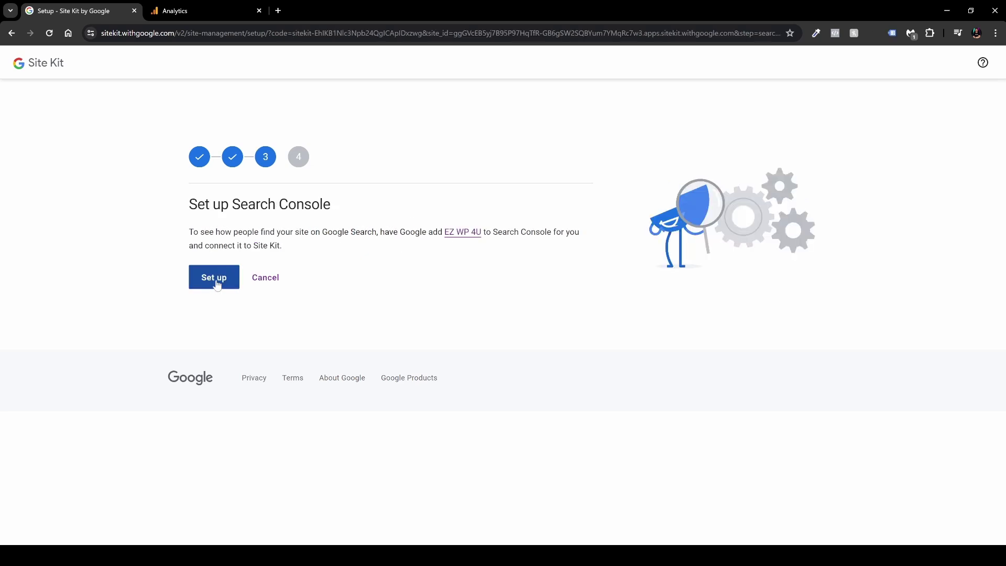
left_click(216, 281)
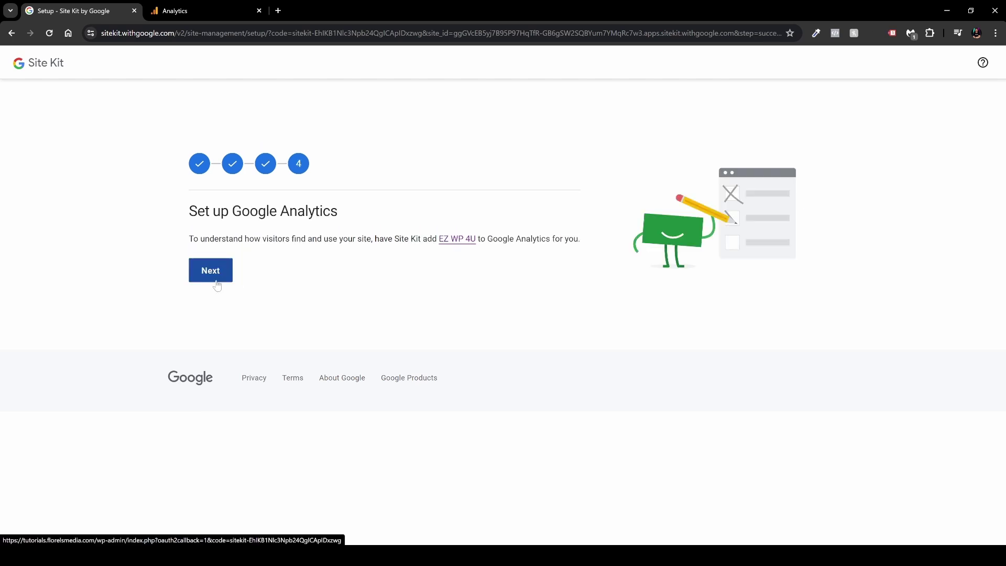
left_click(217, 283)
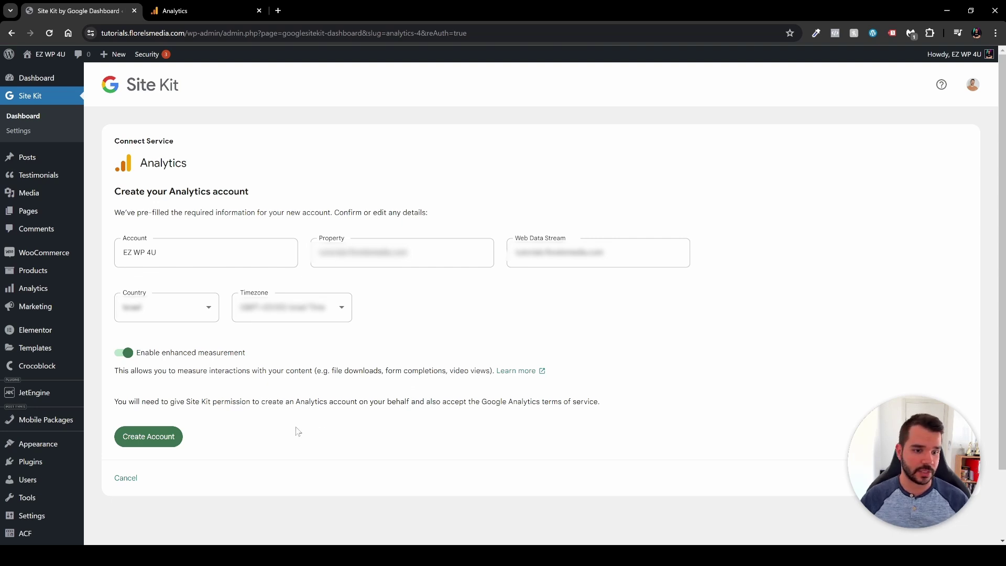
Create the pre-filled 'EZ WP 4U' Analytics account, re-authorising Site Kit with the same account and extra access
left_click(165, 444)
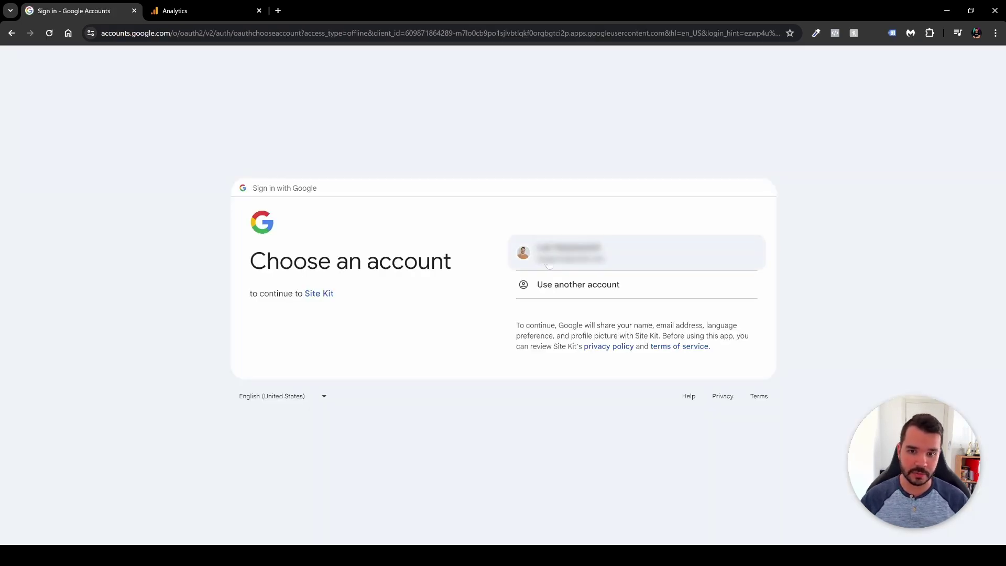
left_click(550, 259)
left_click(615, 354)
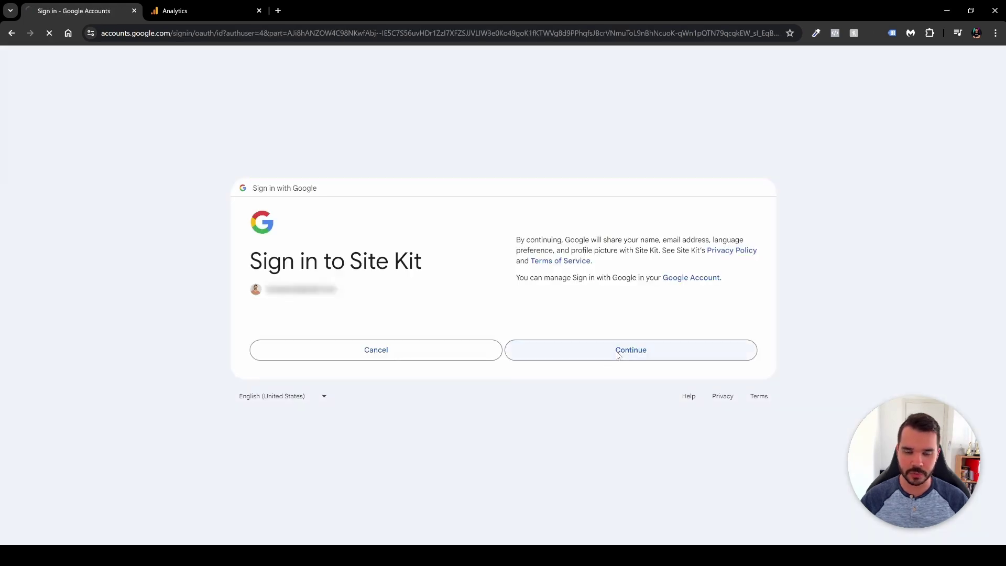
left_click(626, 427)
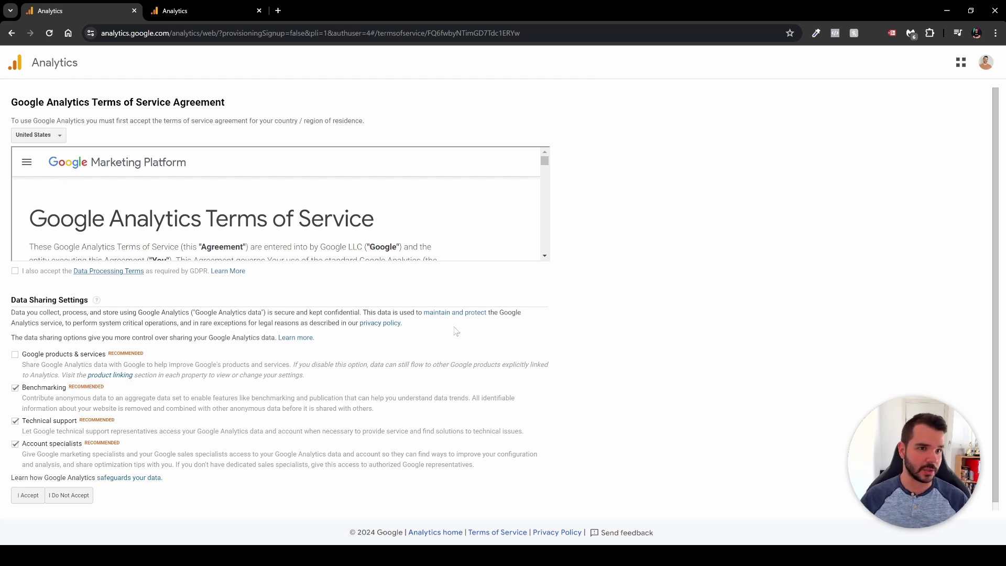
Accept the Google Analytics Terms of Service and go to the Site Kit dashboard
left_click(26, 495)
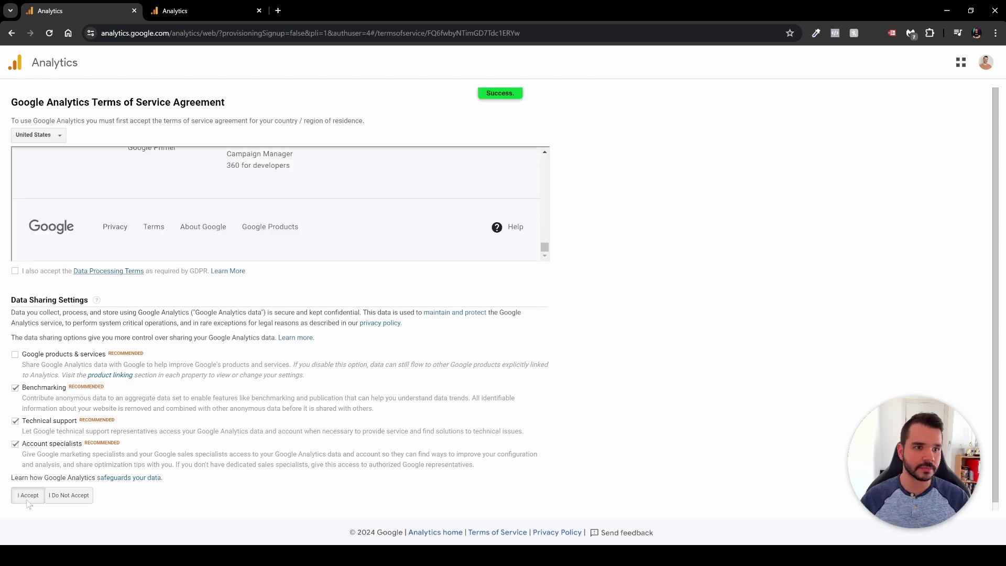
left_click(333, 238)
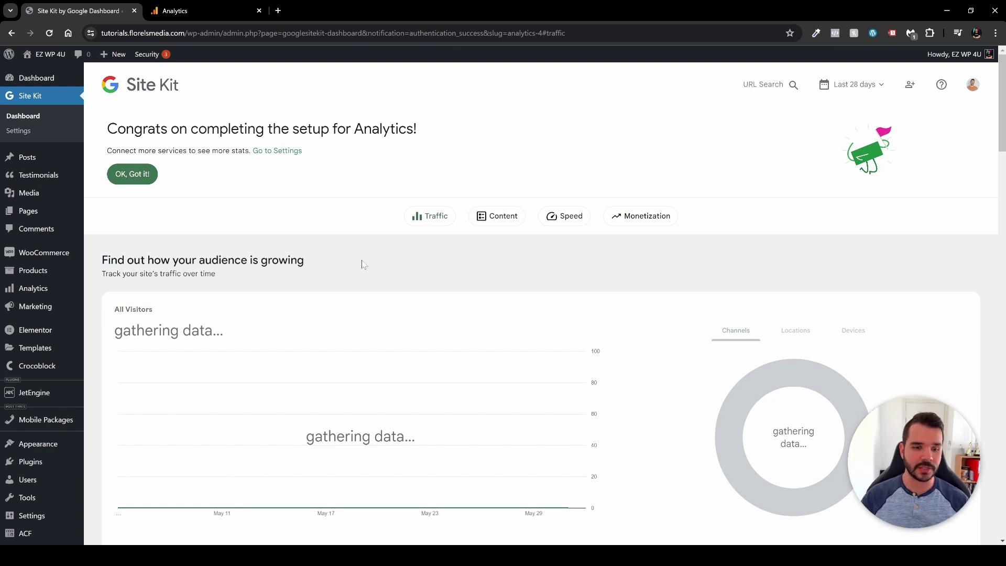
scroll(377, 272, "down", 2)
scroll(398, 361, "down", 8)
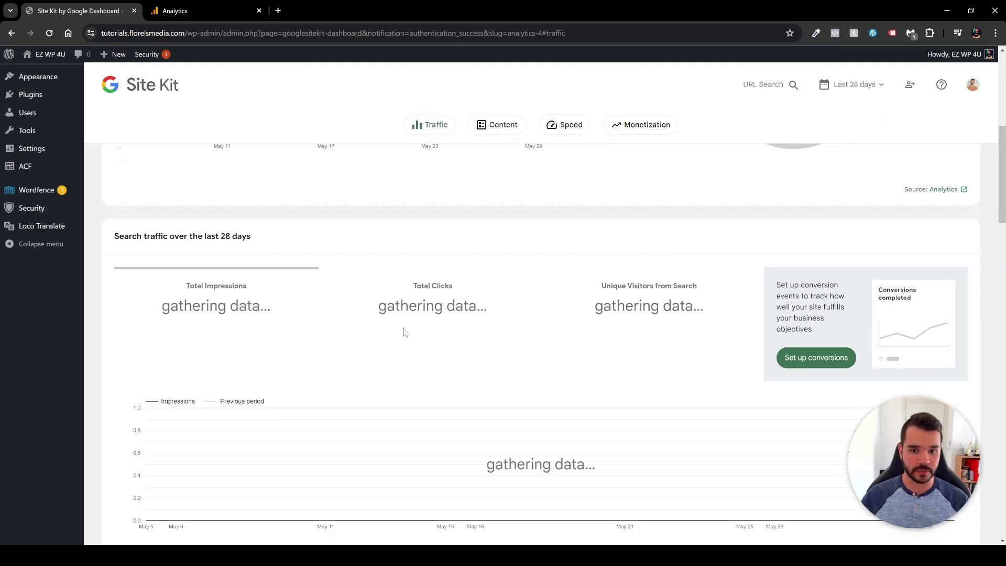
scroll(407, 339, "up", 8)
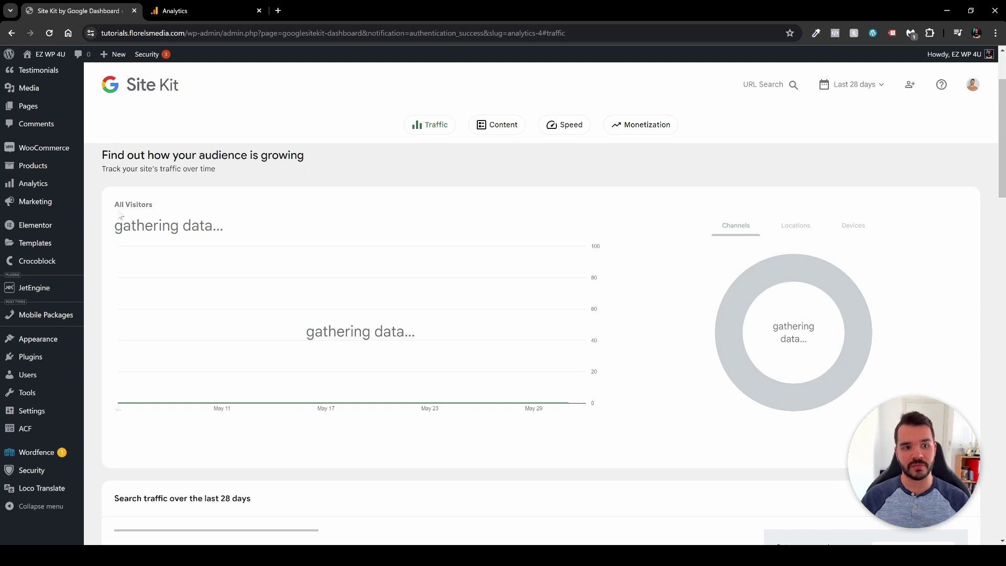
scroll(263, 285, "down", 5)
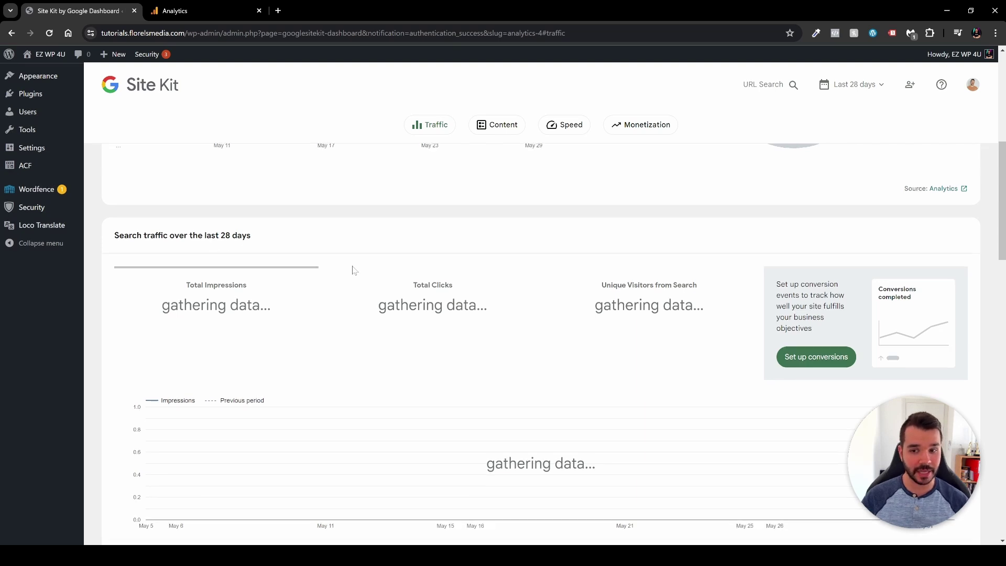
scroll(350, 269, "down", 1)
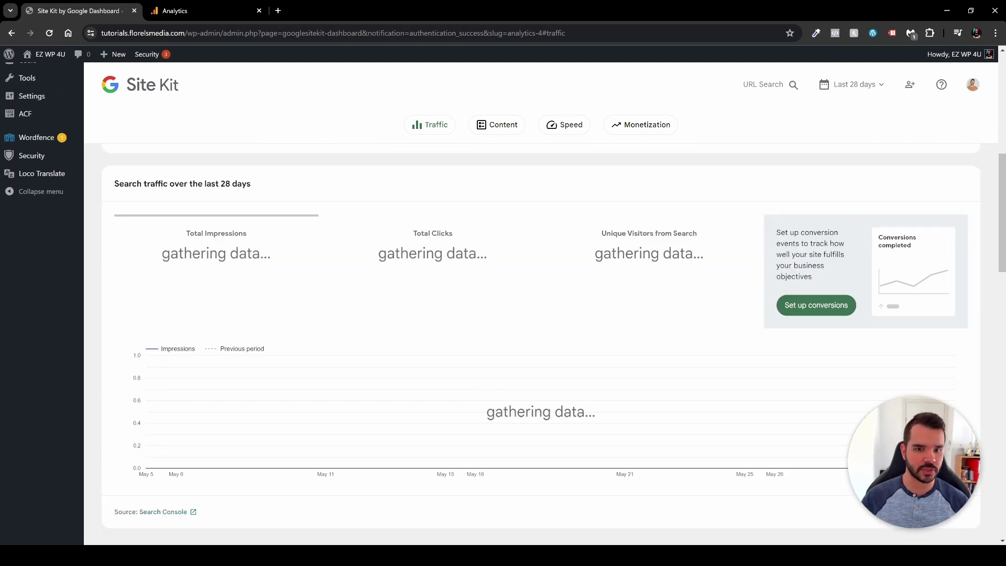
scroll(432, 265, "down", 7)
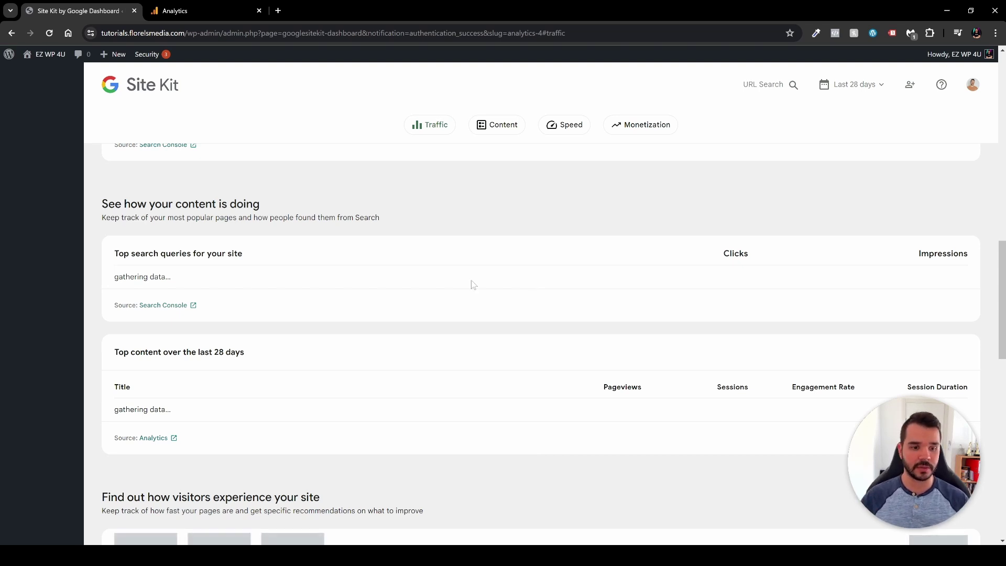
scroll(440, 280, "down", 2)
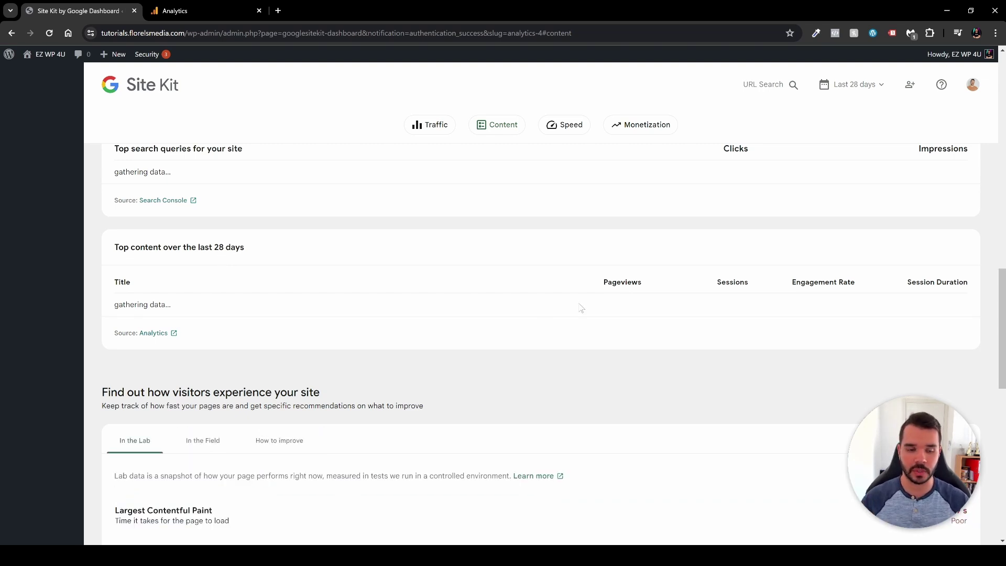
scroll(581, 307, "down", 4)
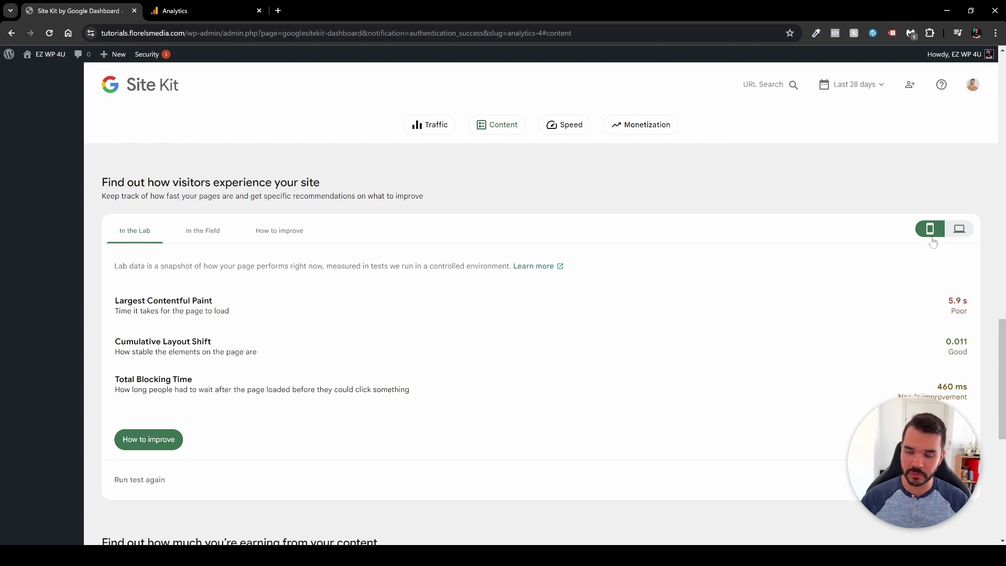
left_click(958, 235)
scroll(503, 221, "down", 7)
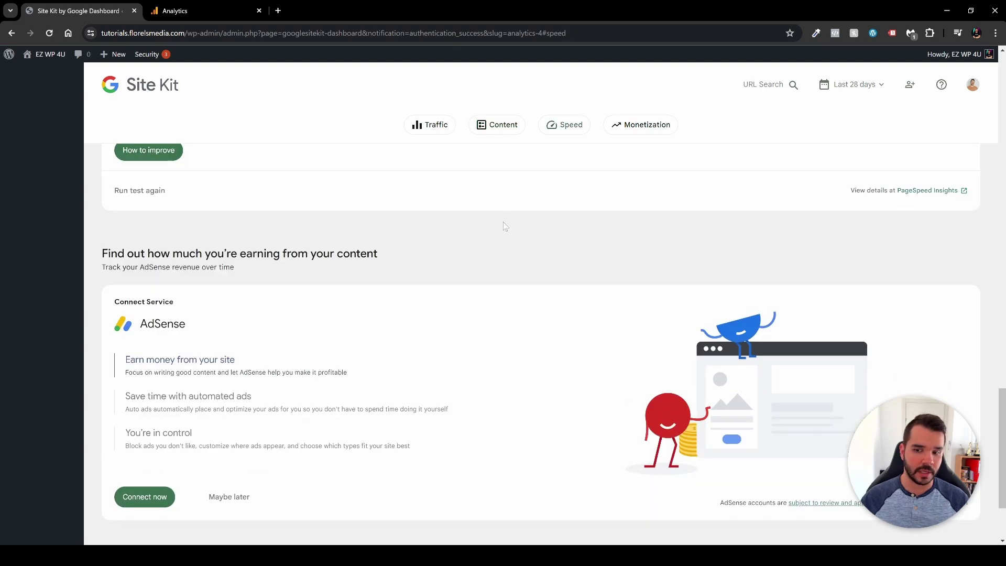
scroll(369, 246, "up", 1)
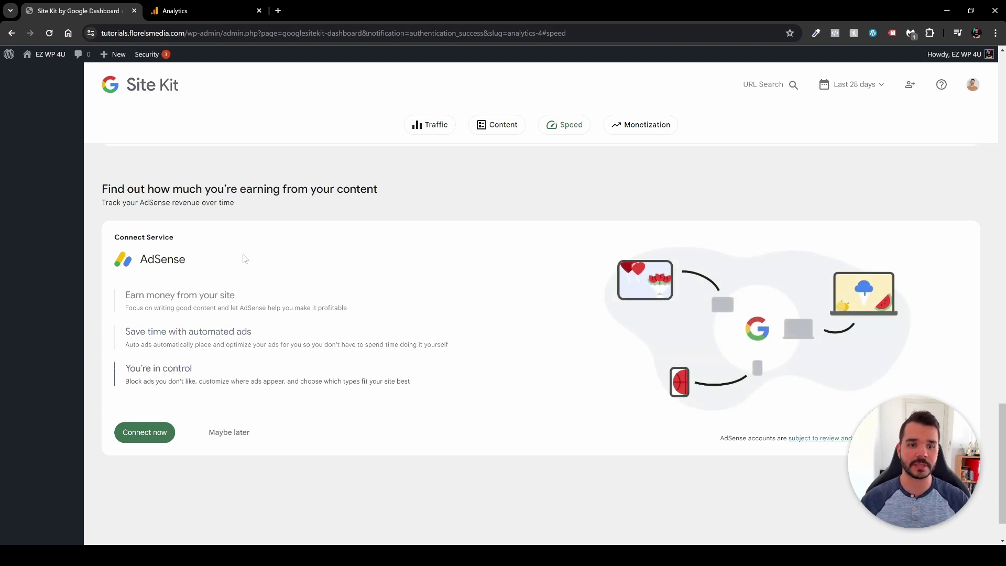
scroll(245, 258, "up", 15)
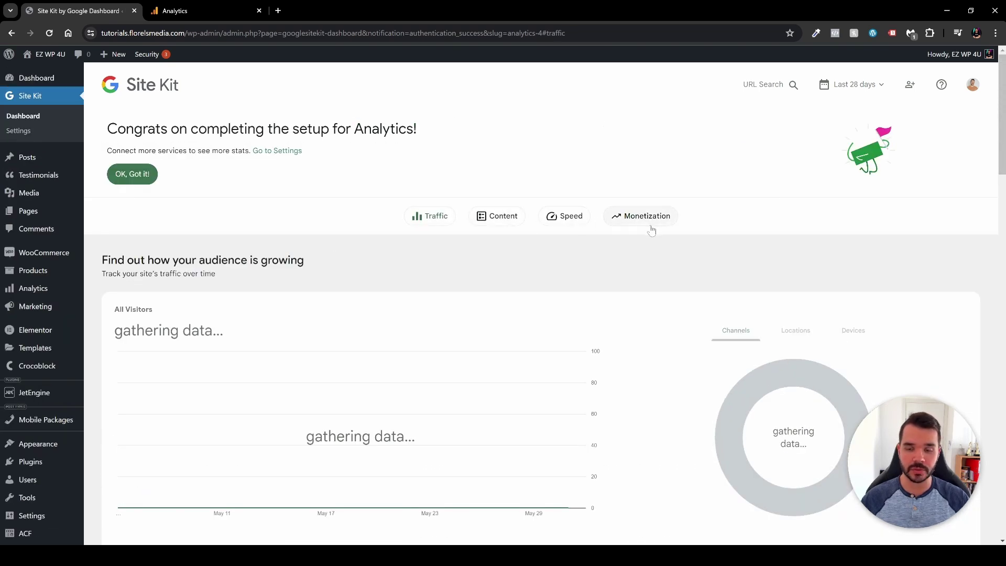
scroll(484, 228, "down", 10)
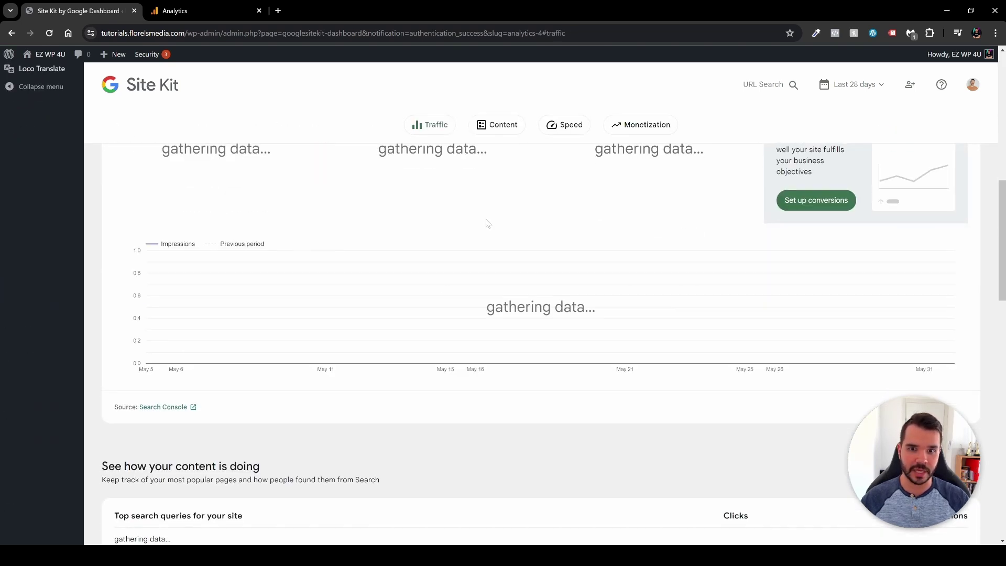
scroll(484, 225, "up", 10)
left_click(503, 220)
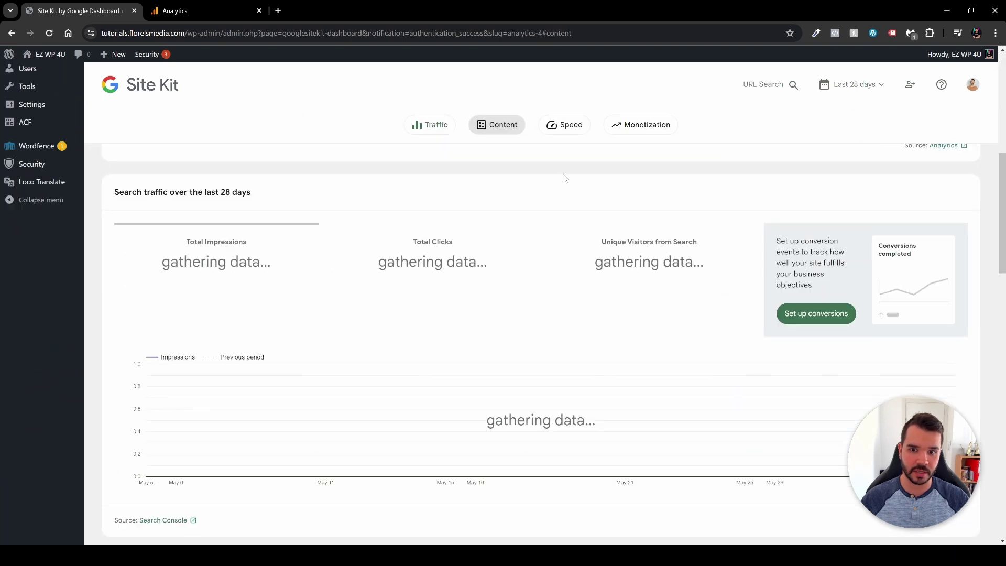
left_click(565, 125)
left_click(644, 128)
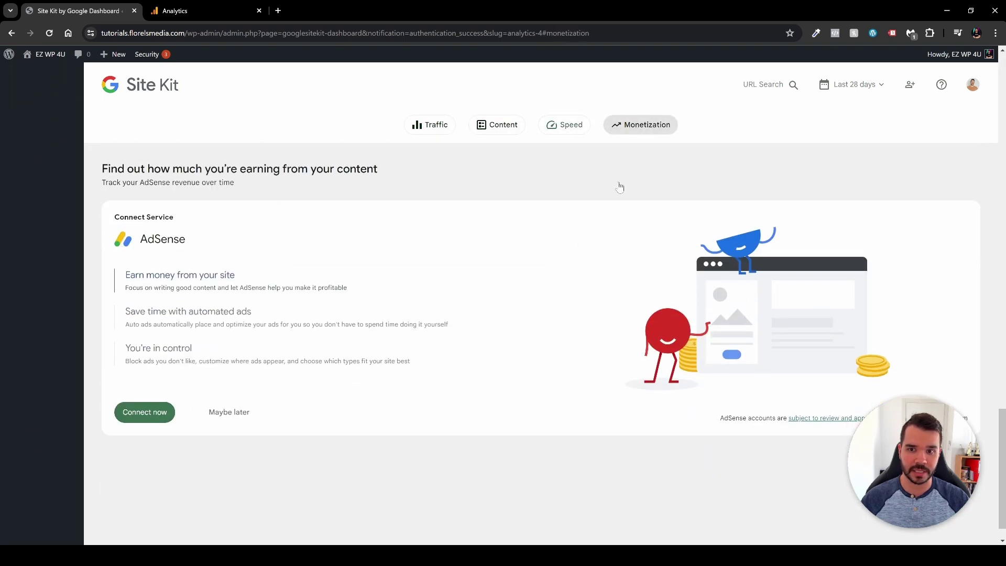
scroll(545, 254, "up", 10)
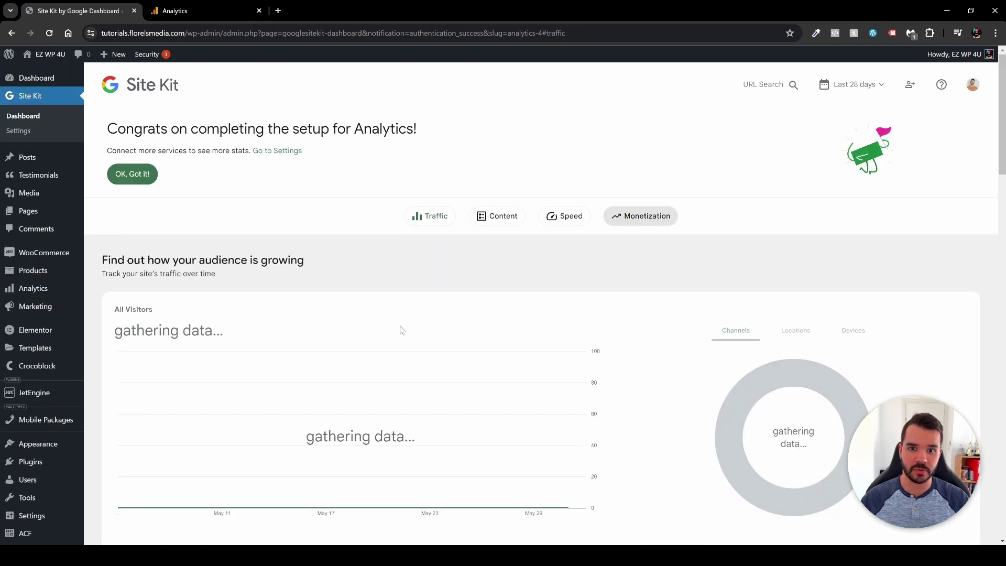
left_click(764, 86)
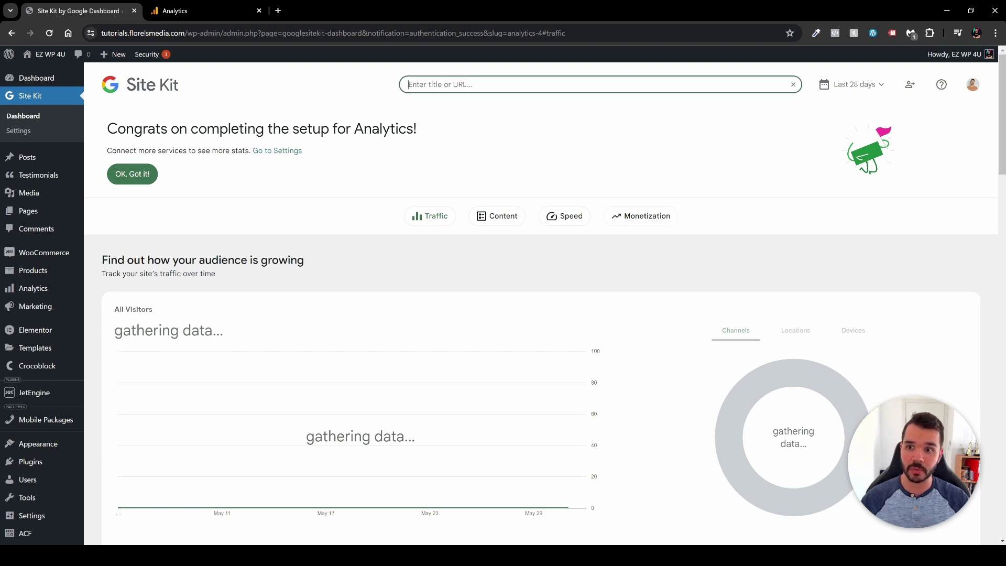
left_click(848, 88)
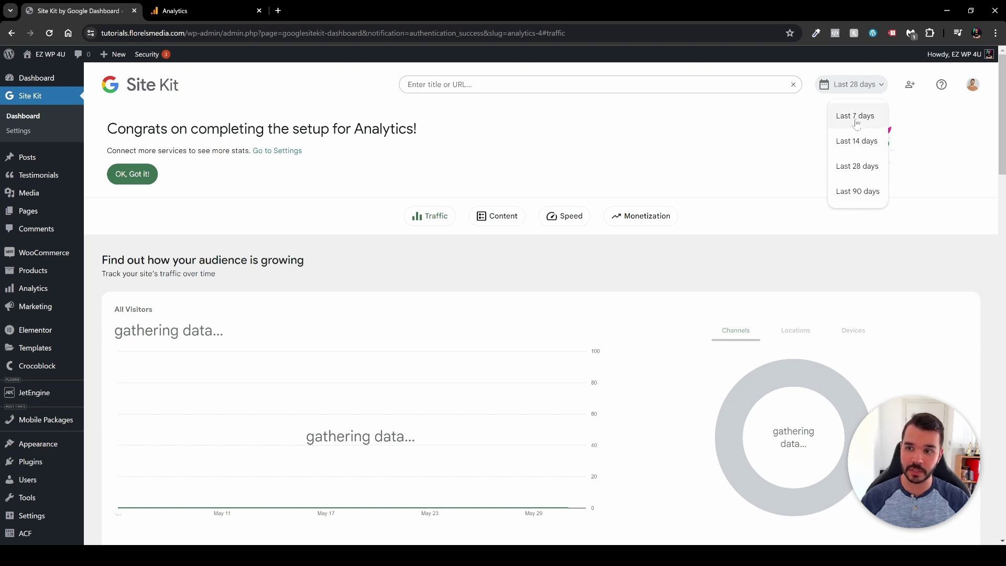
left_click(777, 128)
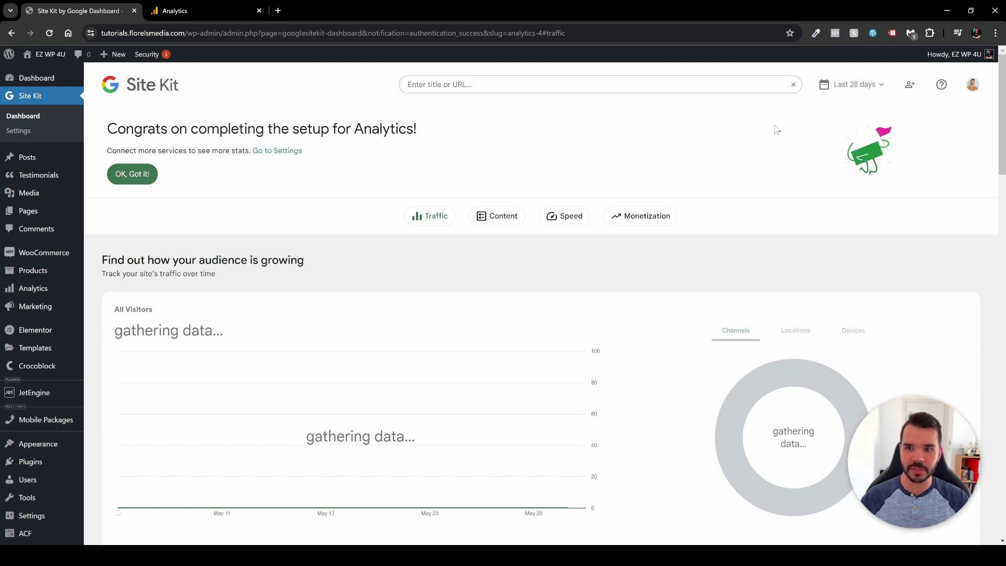
left_click(791, 88)
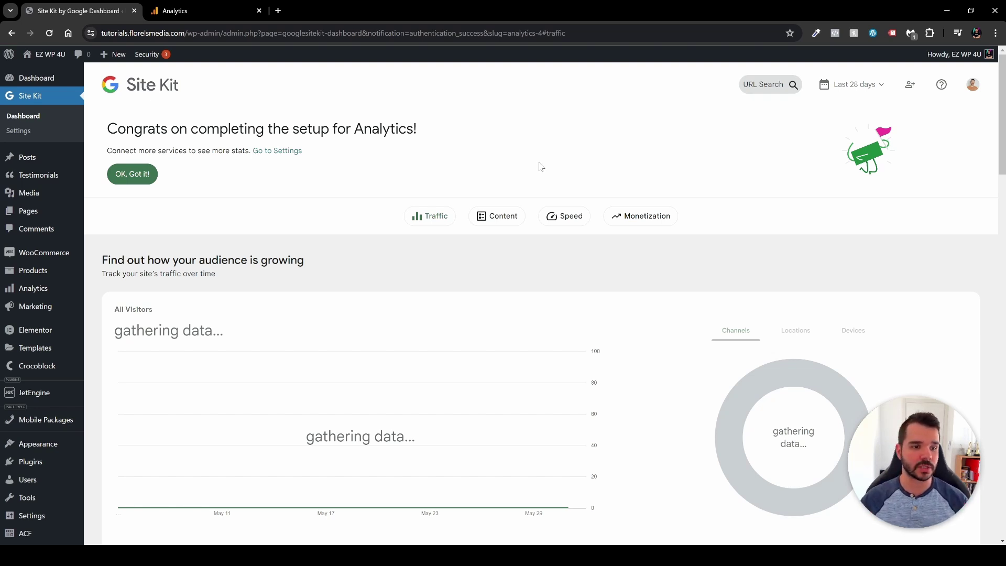
mouse_move(33, 460)
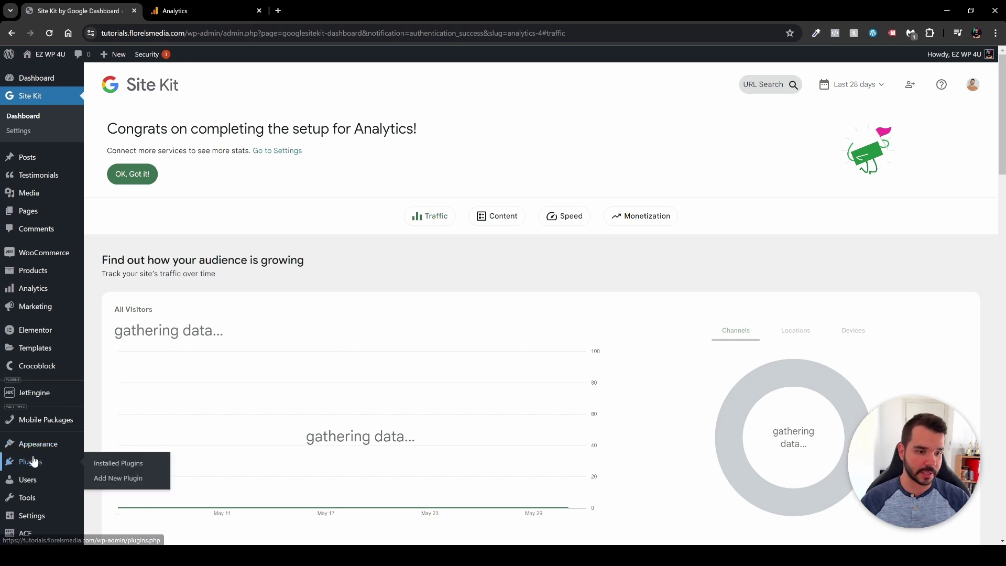
Search plugins for '99robots', then install, activate and refresh Header Footer Code Manager
left_click(107, 478)
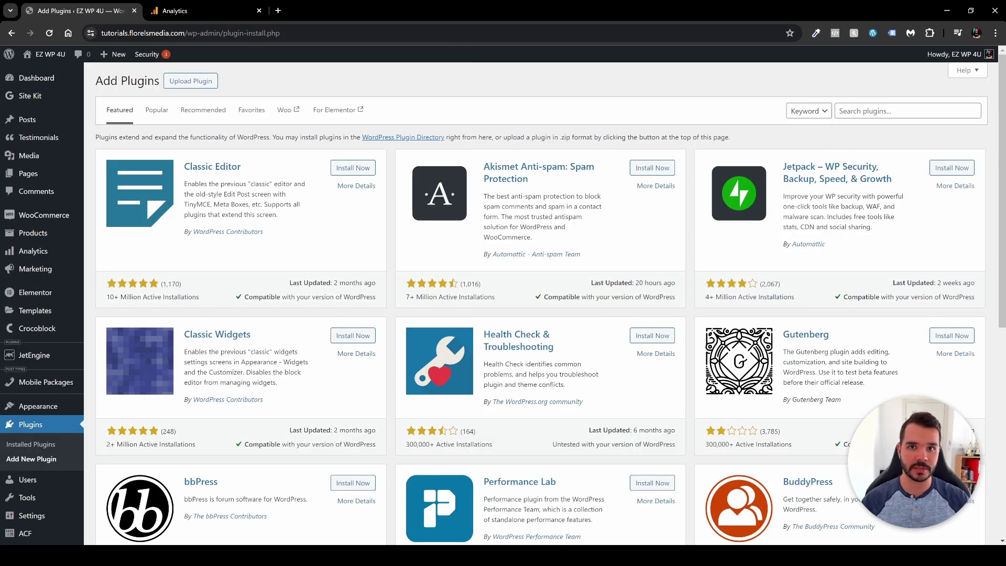
left_click(906, 110)
type("99robots")
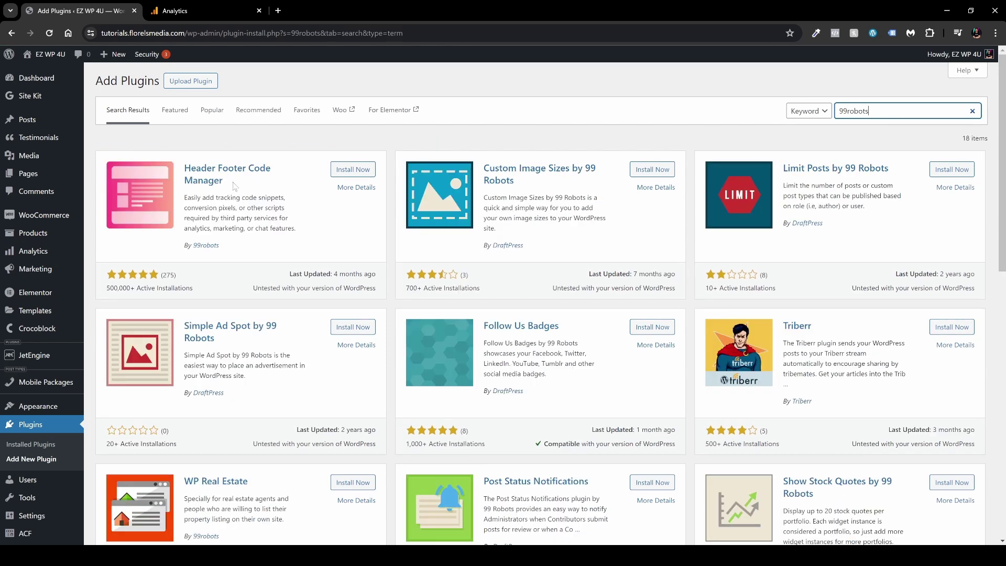
left_click(352, 170)
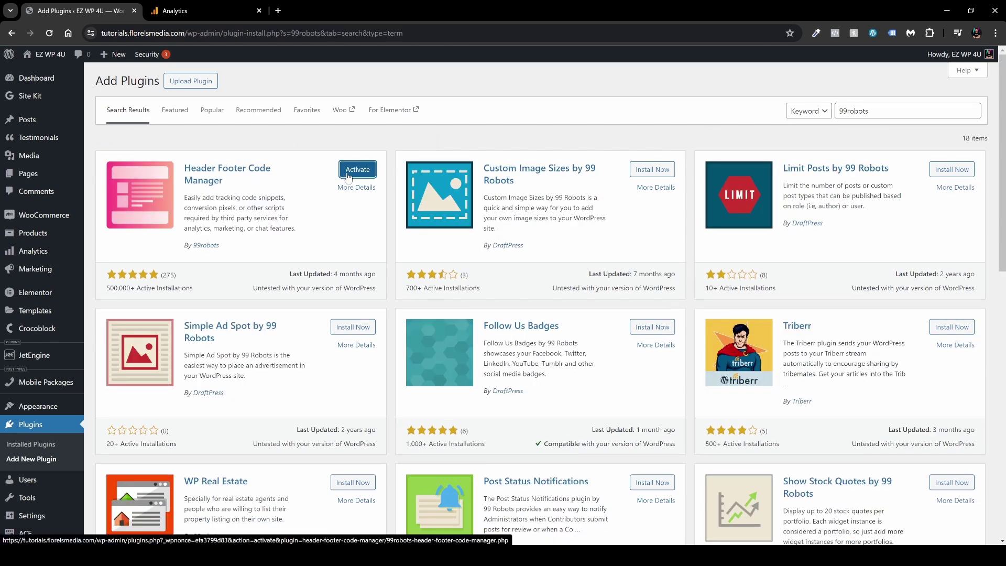
left_click(351, 175)
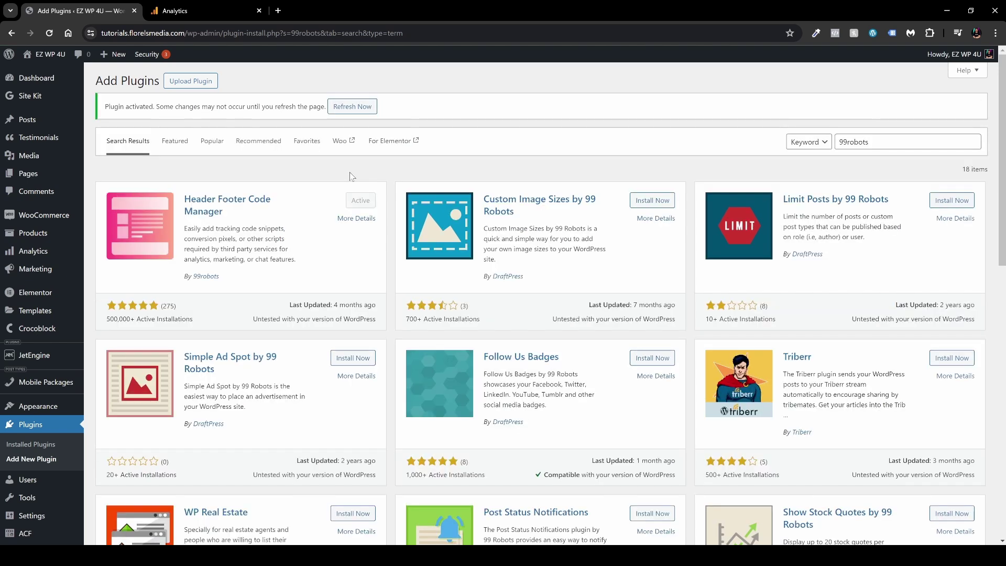
left_click(346, 109)
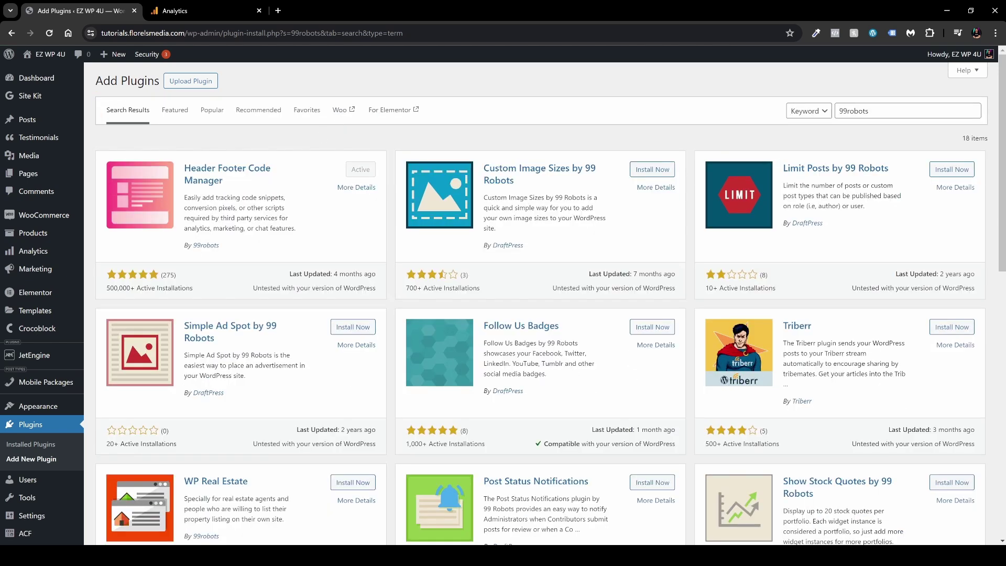
scroll(76, 343, "down", 2)
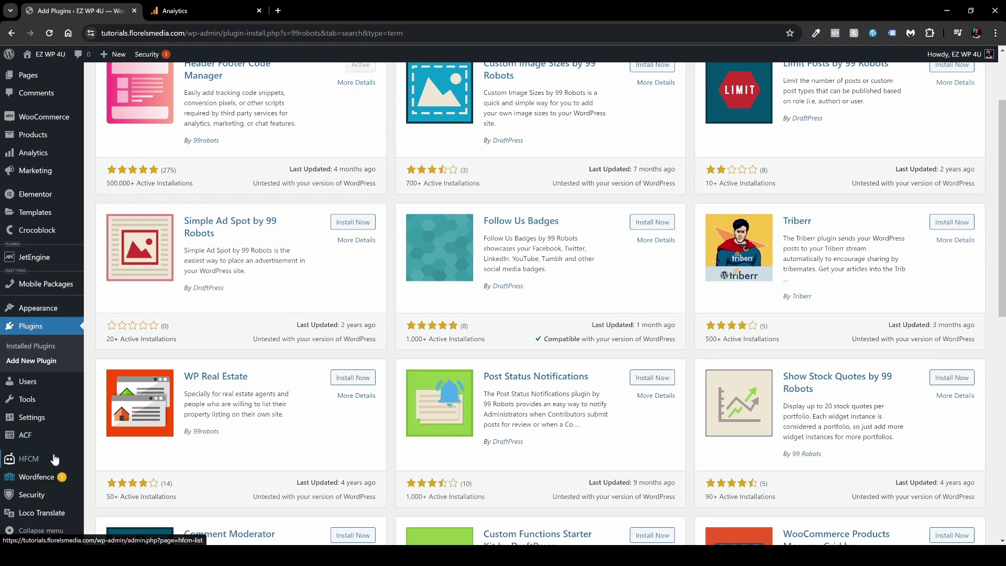
mouse_move(12, 463)
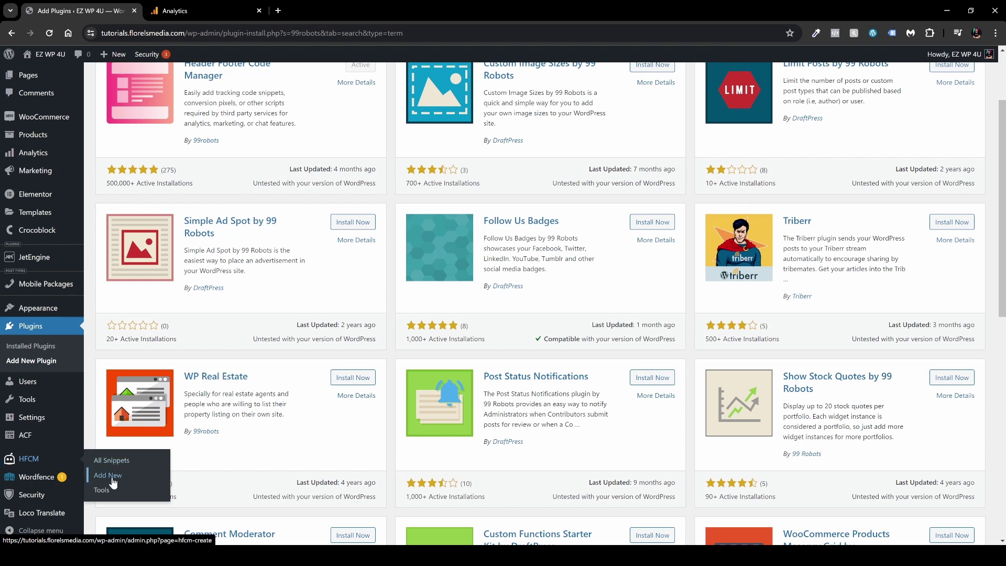
scroll(110, 495, "down", 1)
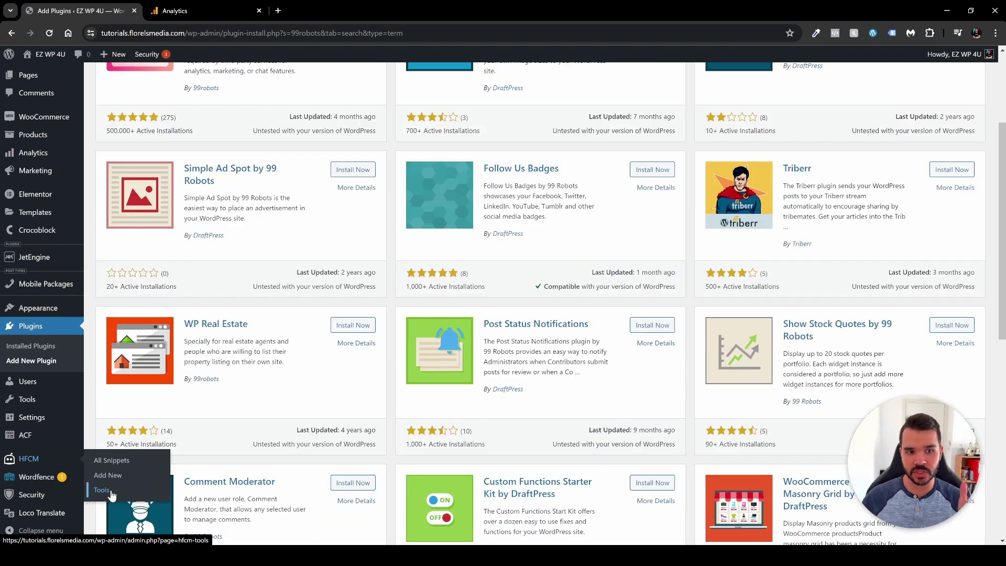
scroll(389, 347, "up", 3)
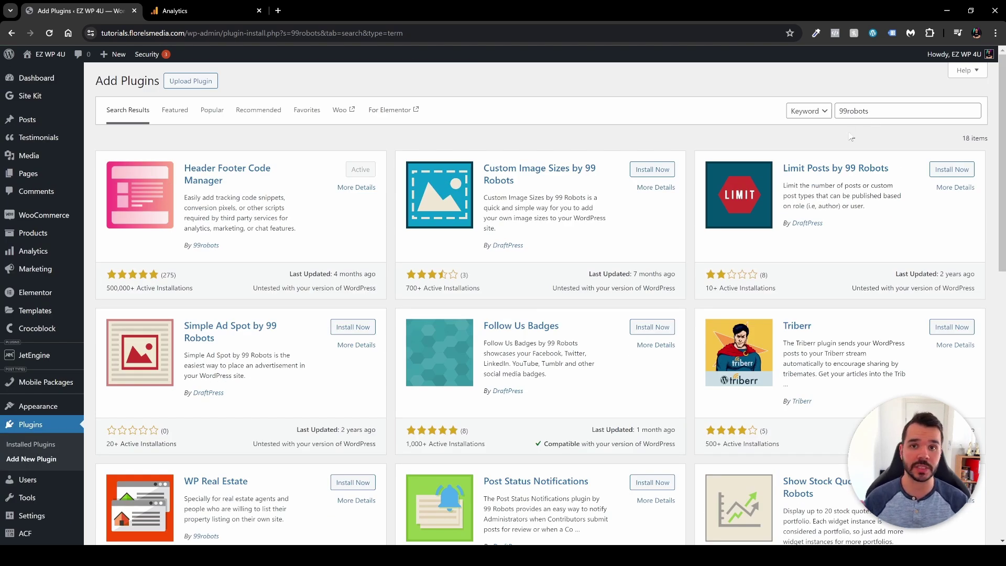
Search plugins for 'snippets' to compare alternatives, then open HFCM's Add New Snippet form
key("ctrl+a")
type("snippets")
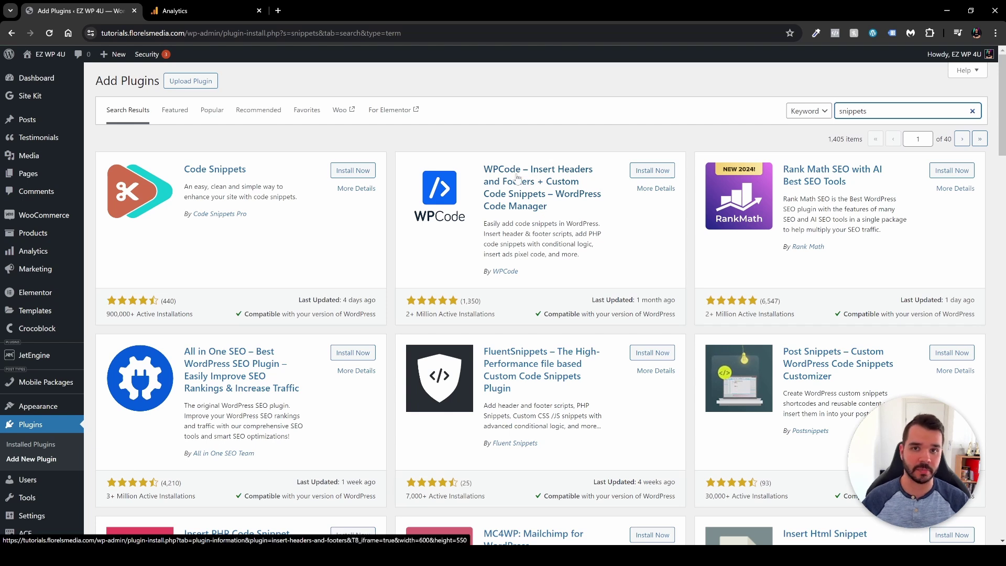
scroll(3, 385, "down", 2)
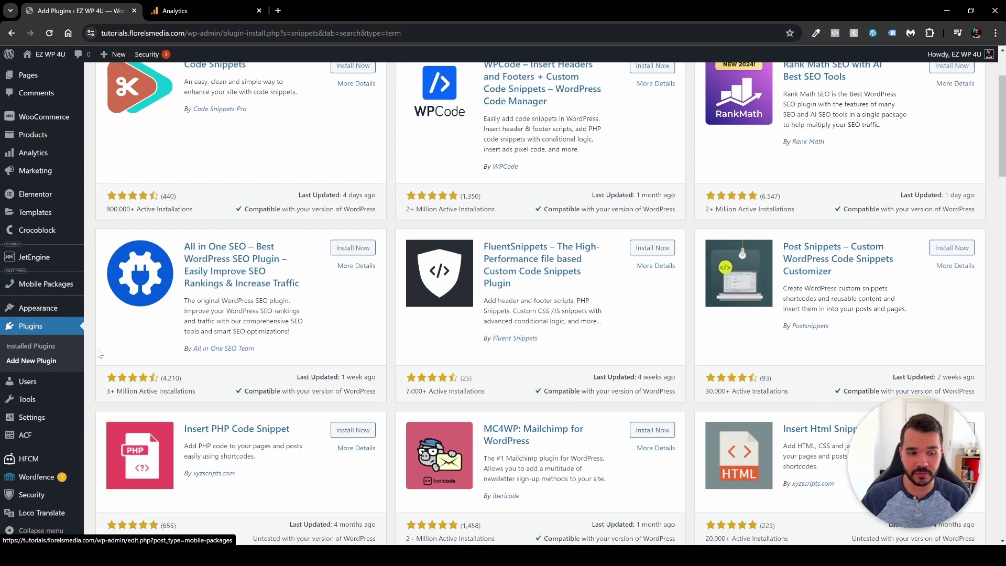
mouse_move(53, 460)
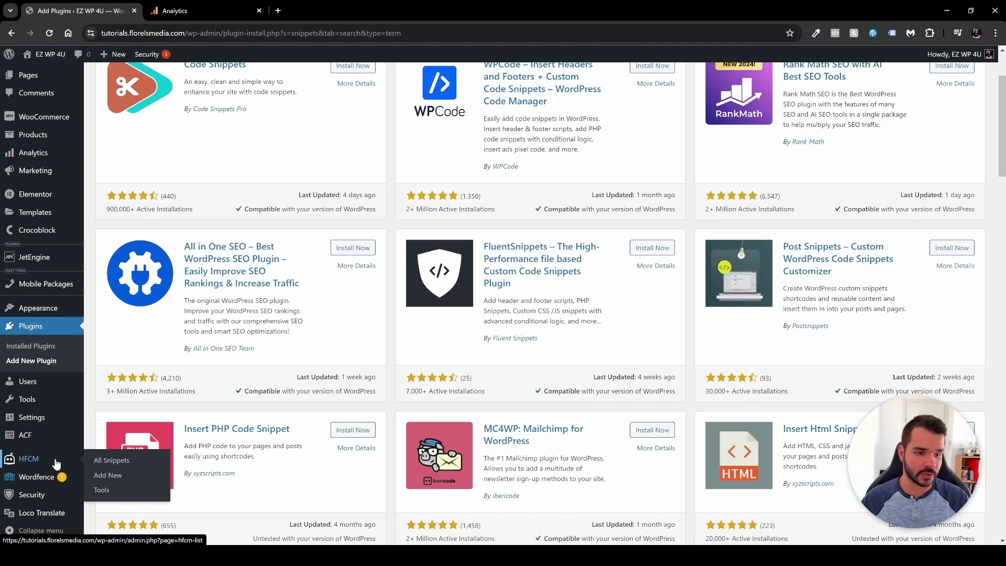
left_click(109, 475)
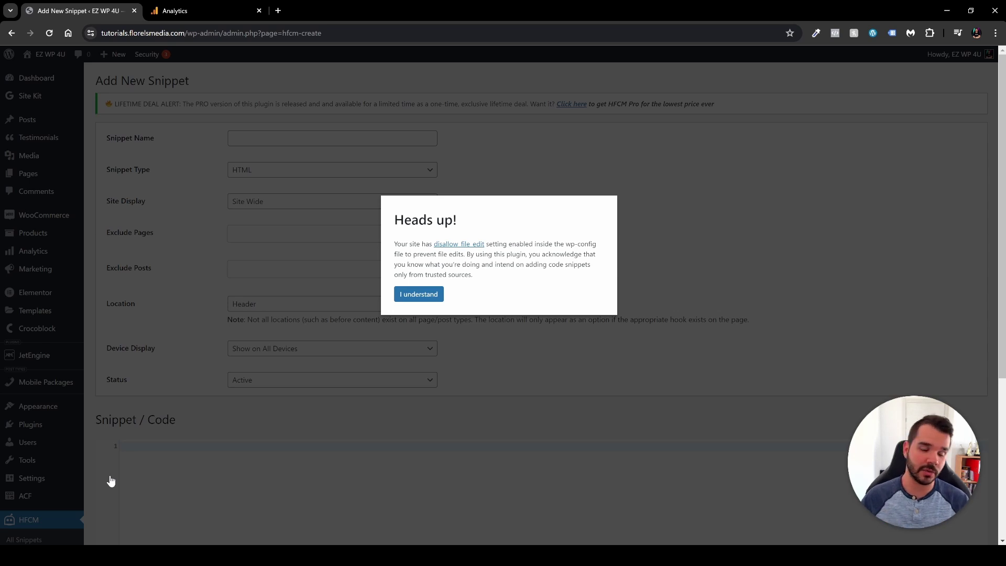
Dismiss the file-edit warning and keep the snippet displayed Site Wide on all devices
left_click(421, 300)
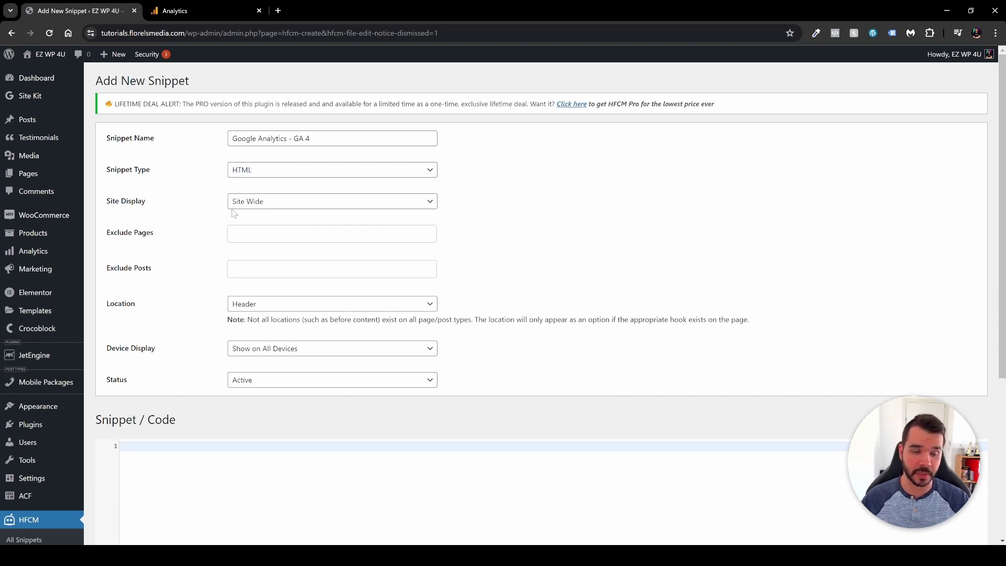
left_click(282, 207)
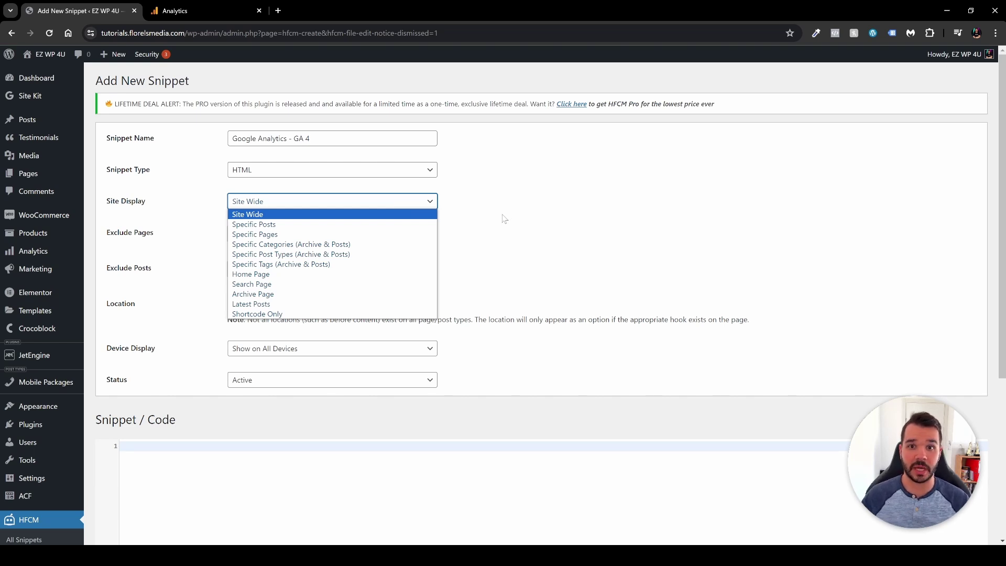
left_click(334, 214)
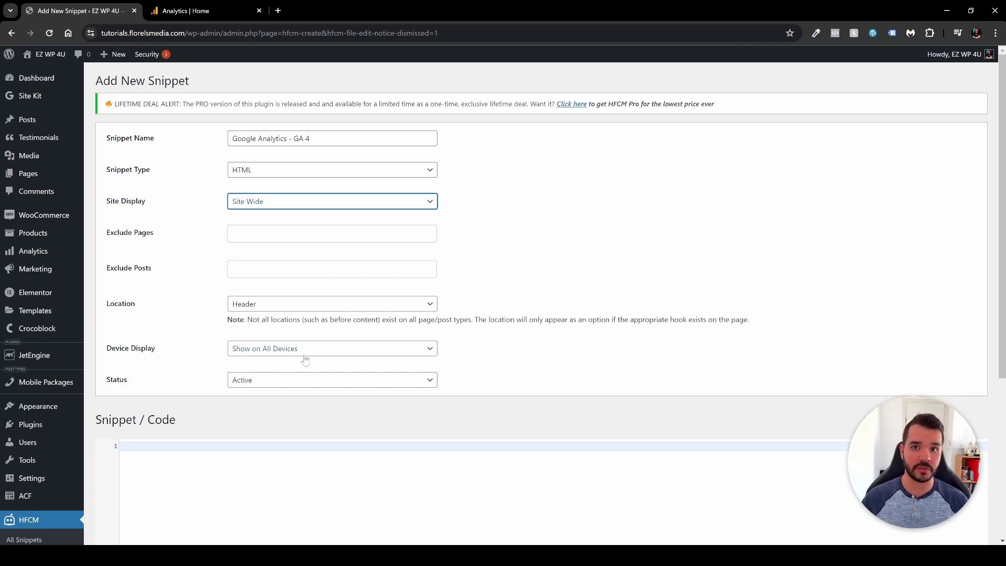
left_click(305, 355)
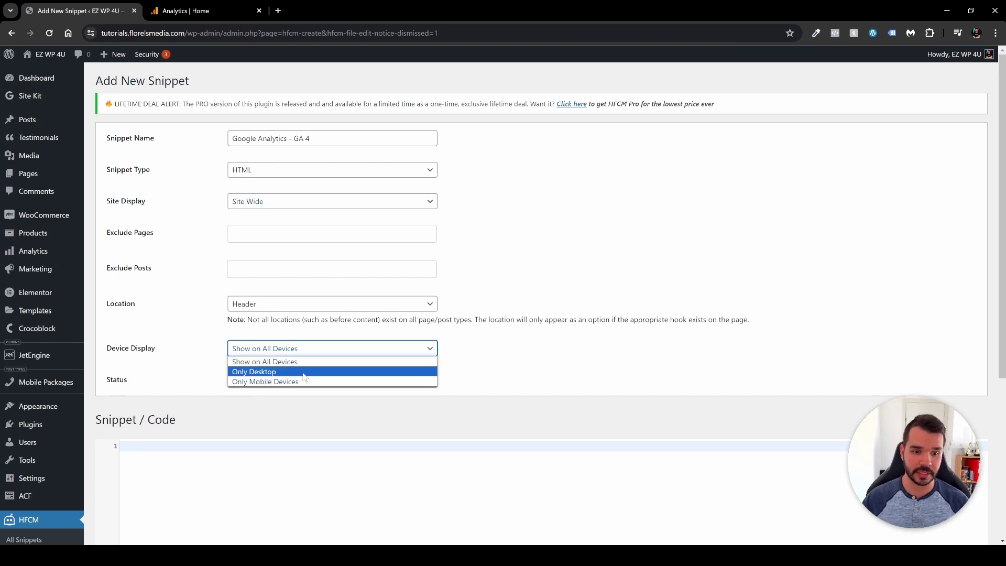
left_click(181, 358)
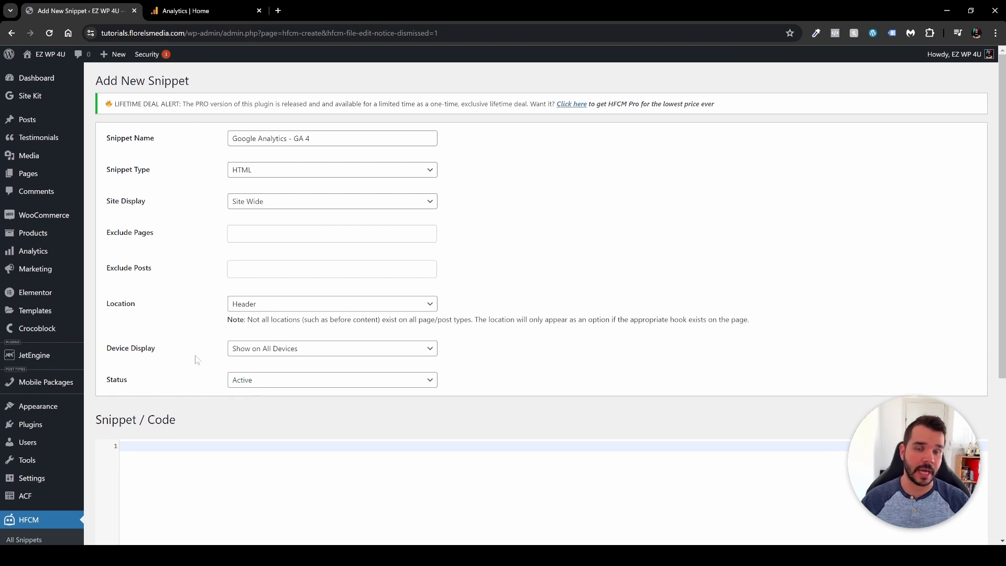
scroll(196, 360, "down", 4)
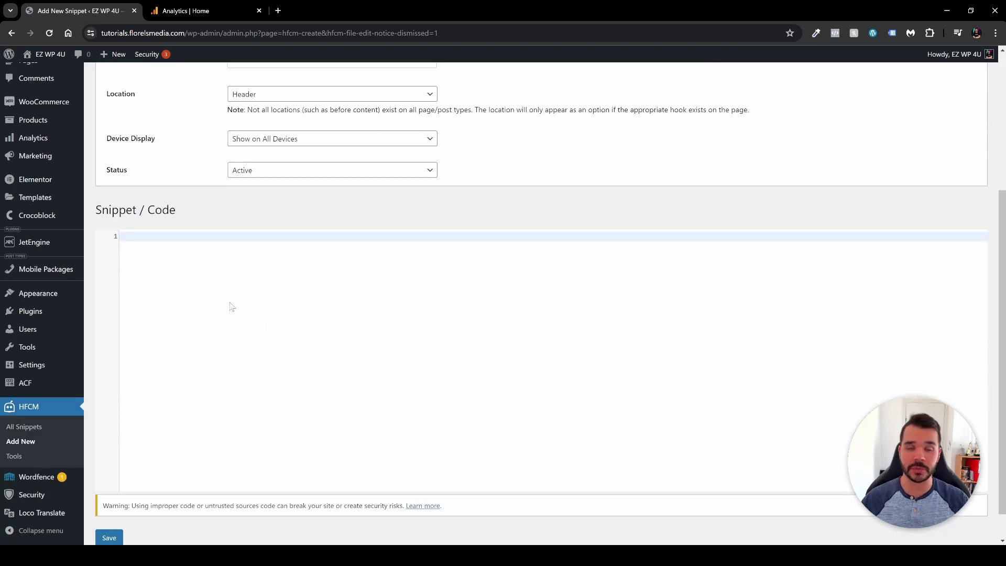
left_click(181, 12)
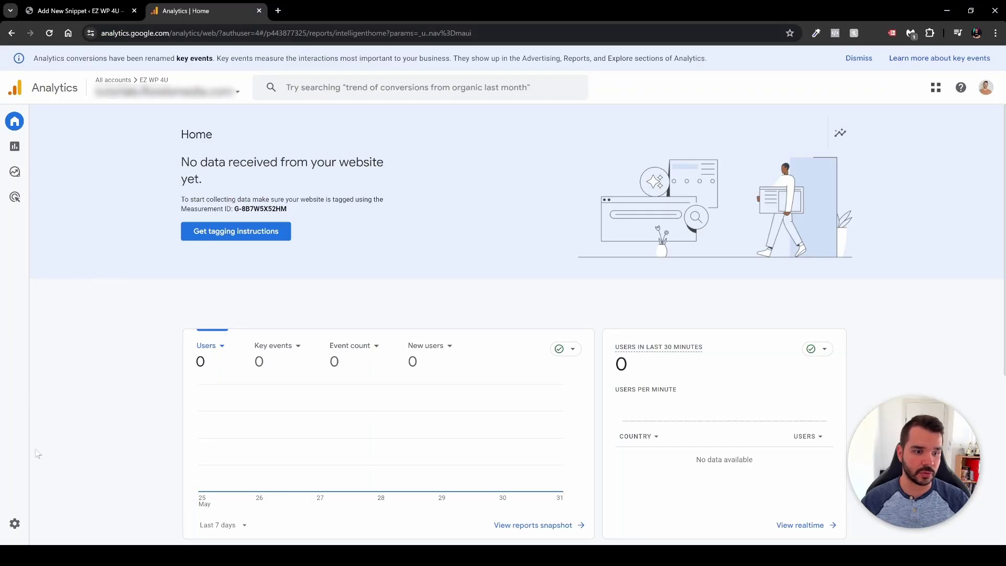
Copy the web stream's Google tag code from the Install manually instructions, returning to the HFCM code field
mouse_move(41, 527)
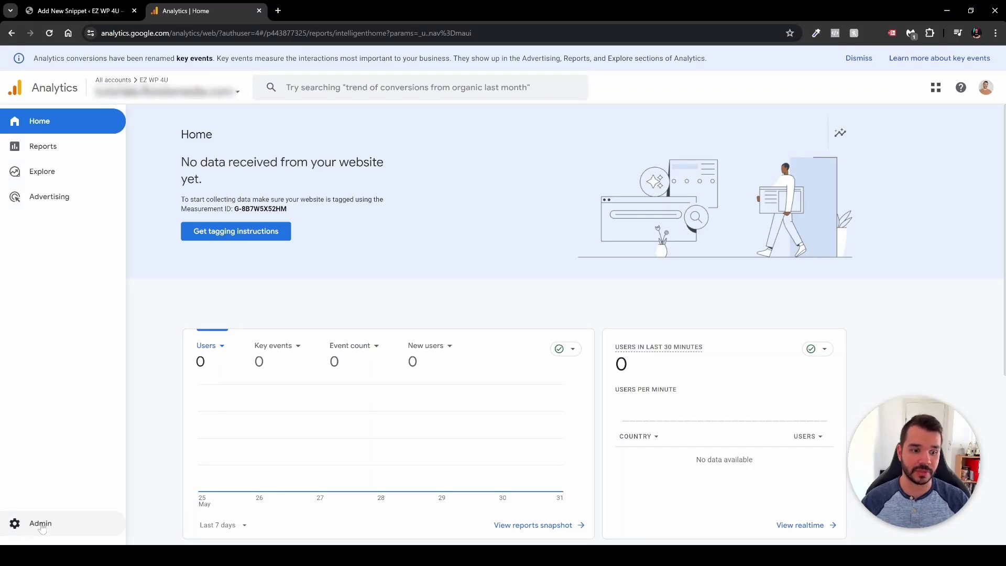
left_click(41, 524)
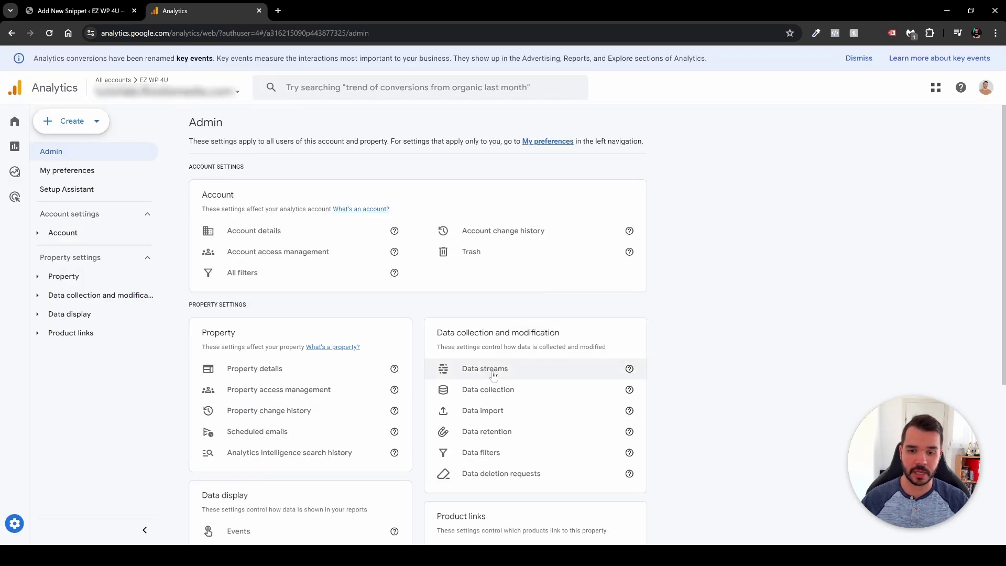
left_click(493, 374)
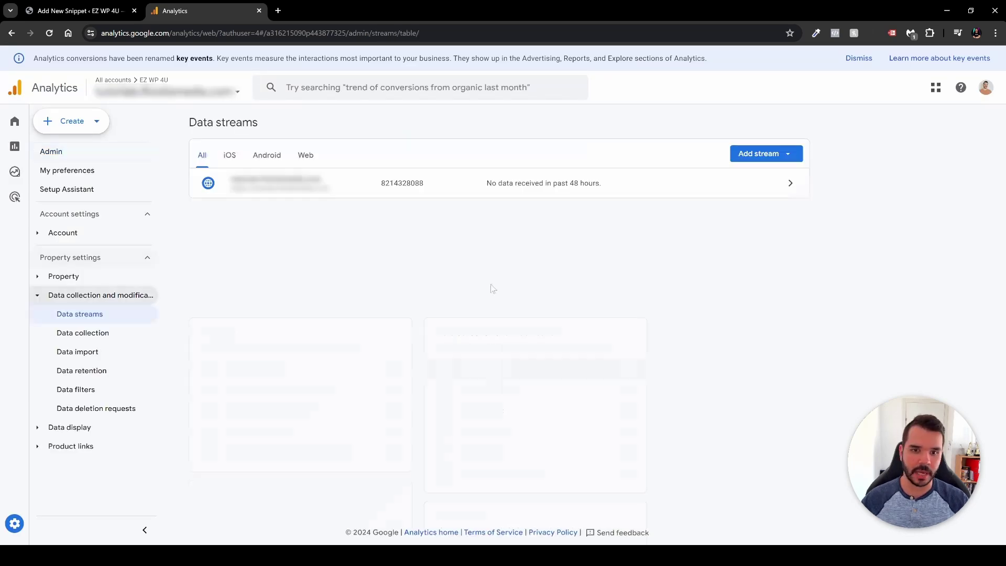
left_click(466, 196)
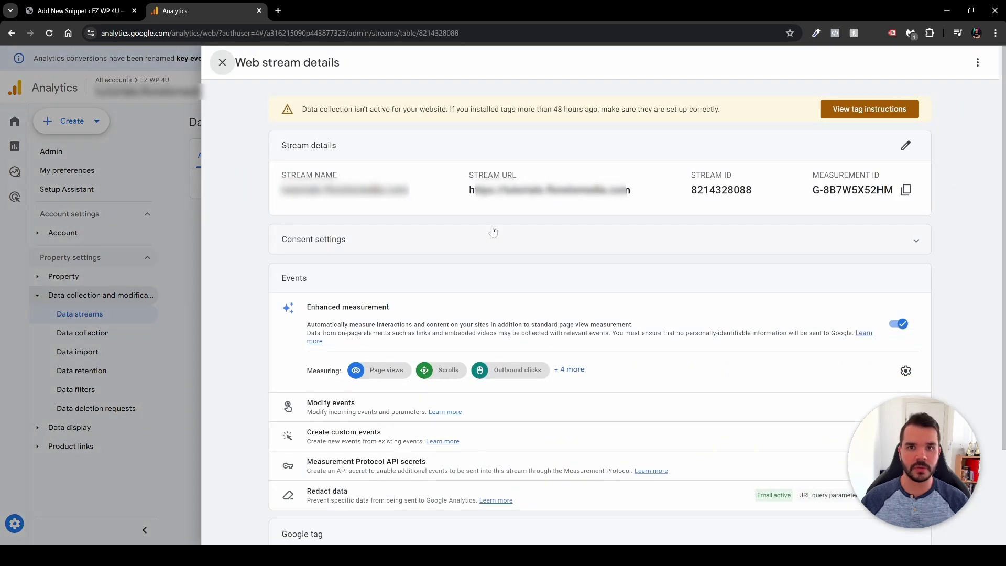
scroll(505, 225, "down", 3)
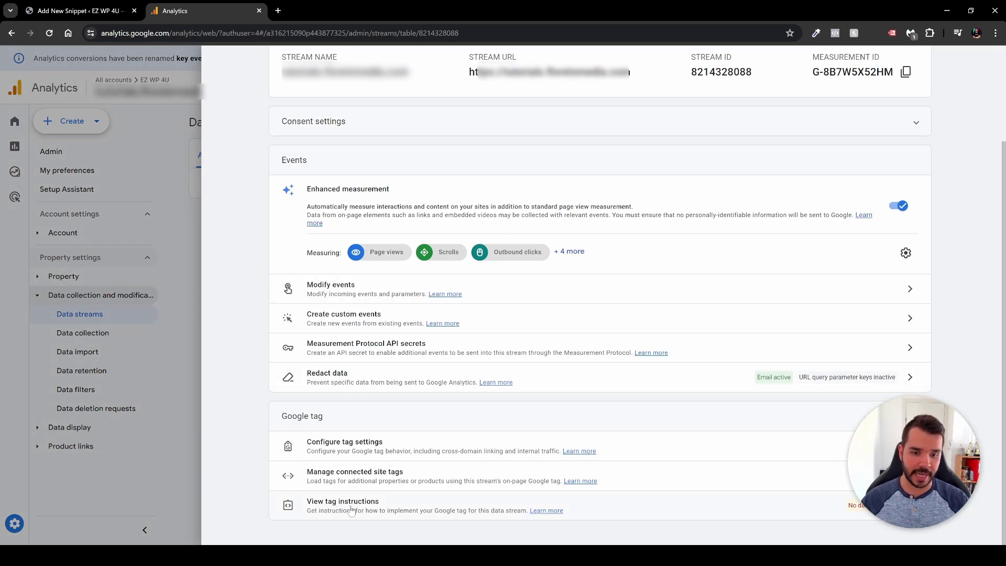
left_click(742, 508)
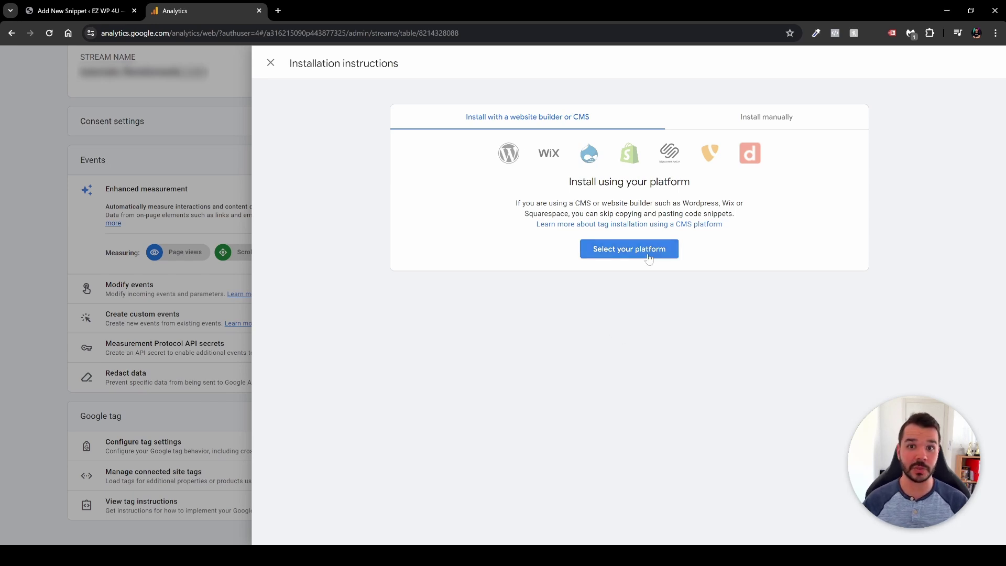
left_click(775, 123)
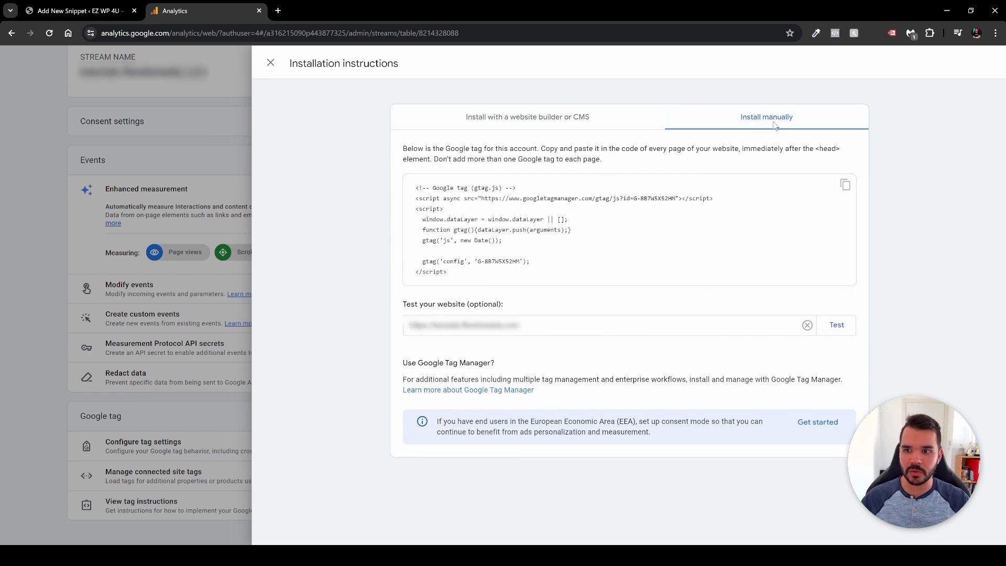
left_click(845, 186)
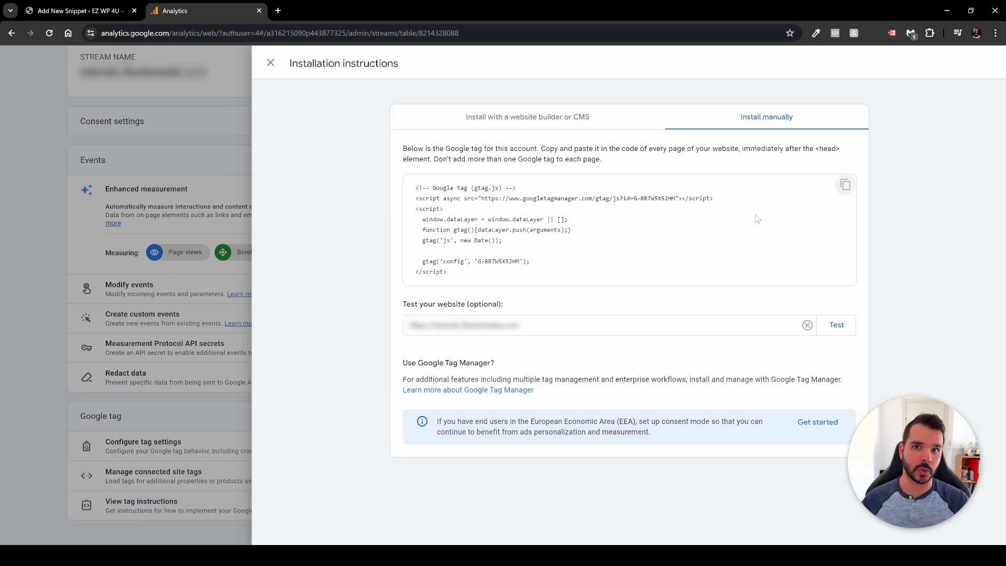
left_click(77, 12)
left_click(120, 235)
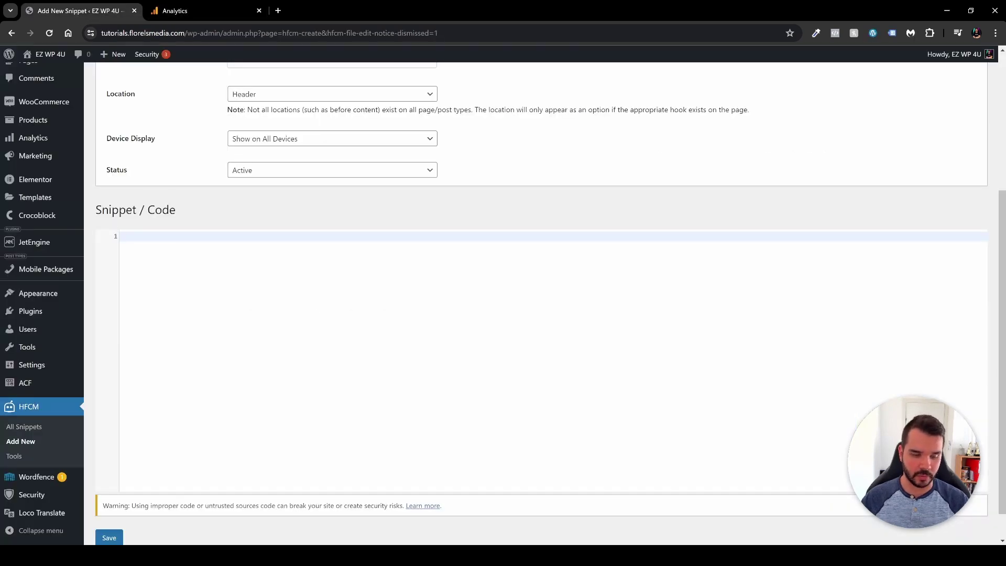
Paste the Google tag code into the snippet and check its measurement ID against the Analytics stream
key("ctrl+v")
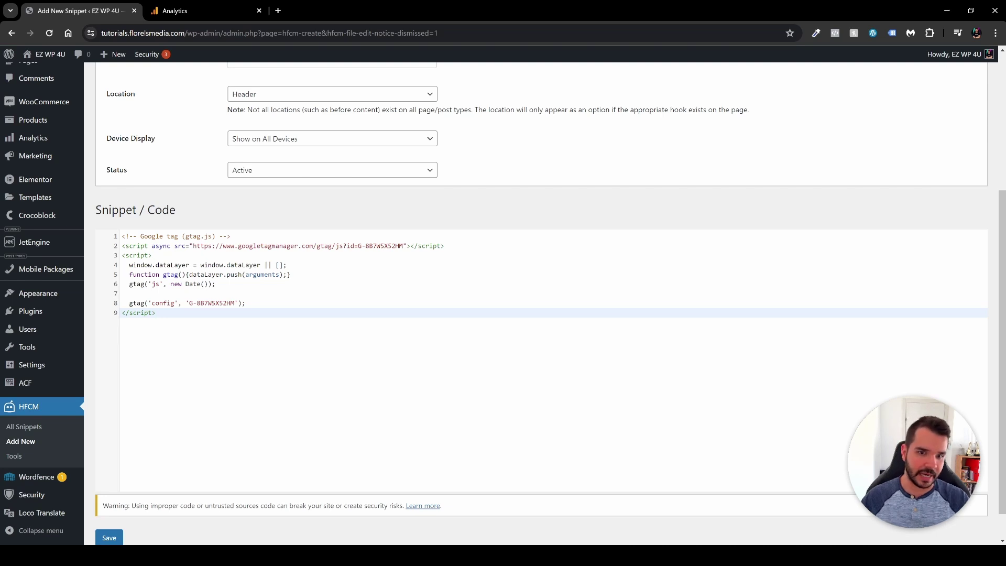
left_click_drag(358, 246, 404, 246)
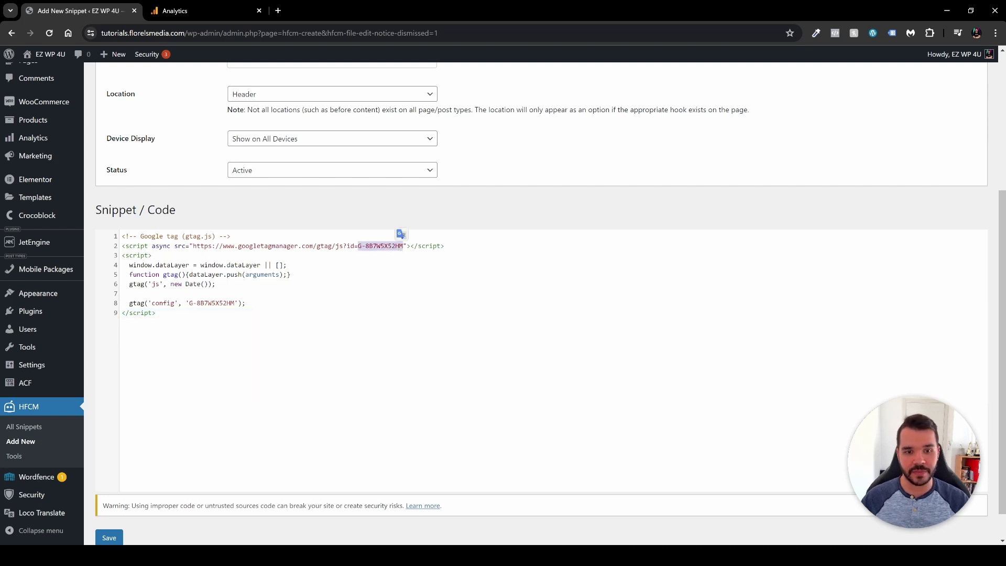
left_click(174, 11)
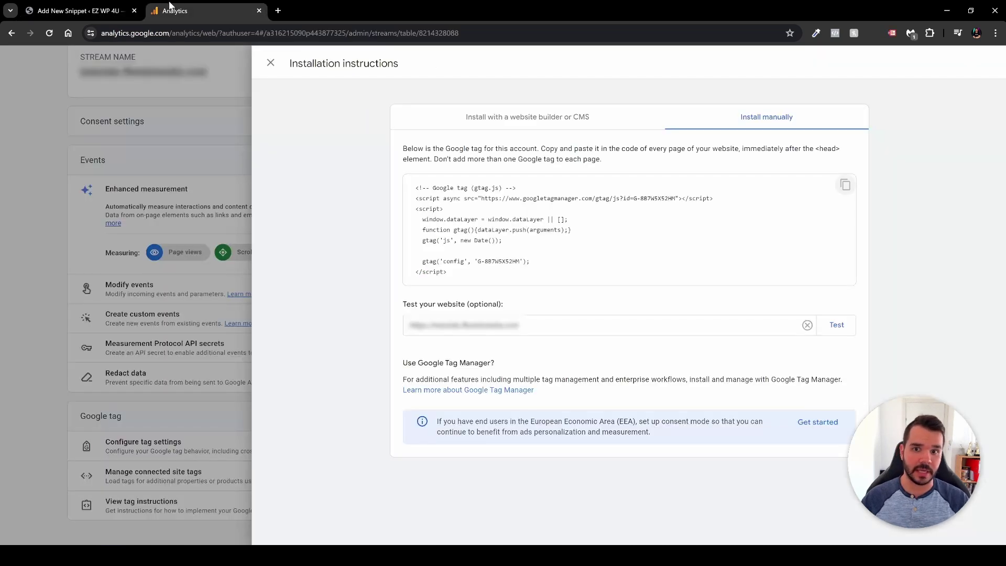
left_click(269, 61)
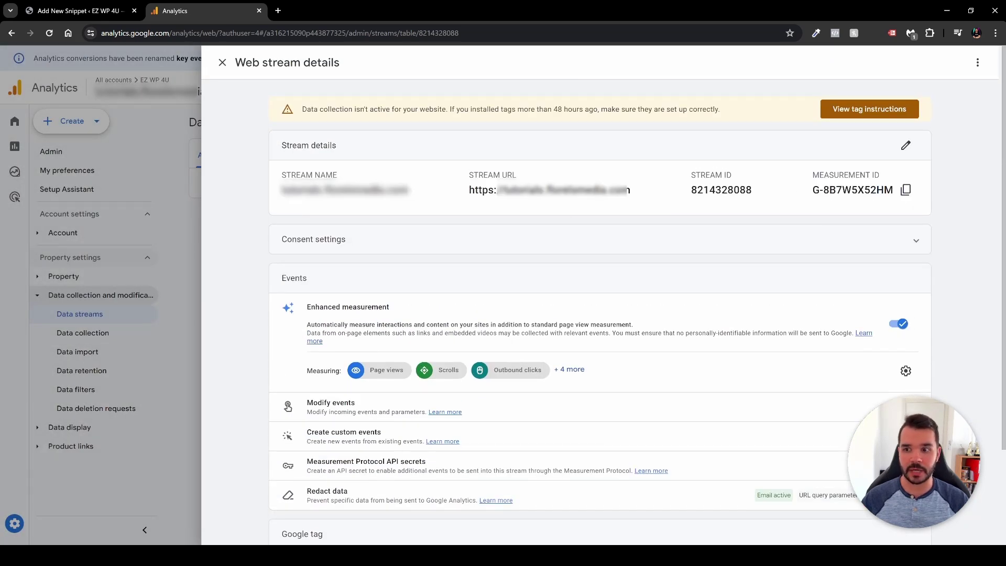
Back in WordPress, save the new header snippet
left_click(92, 11)
scroll(489, 354, "down", 2)
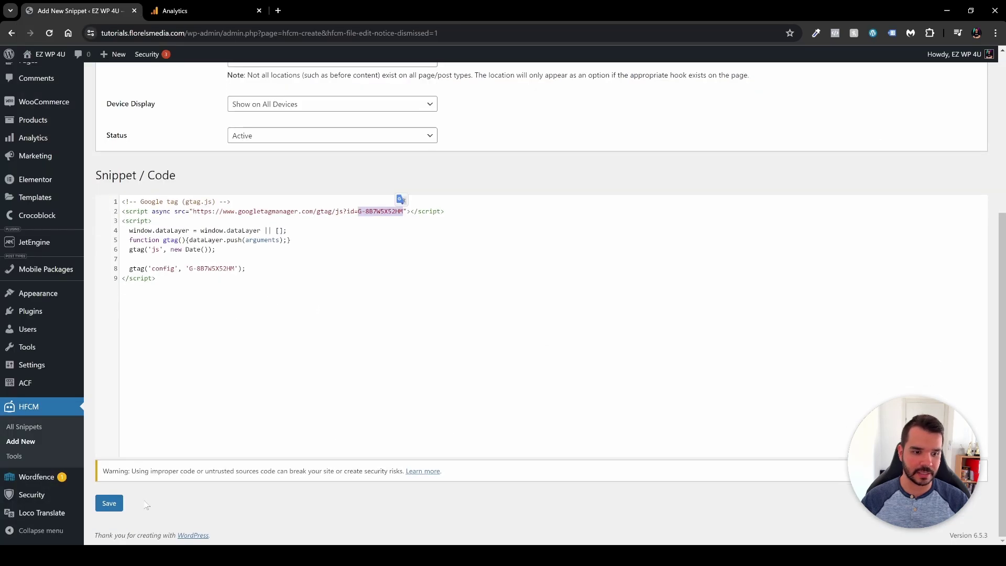
left_click(118, 504)
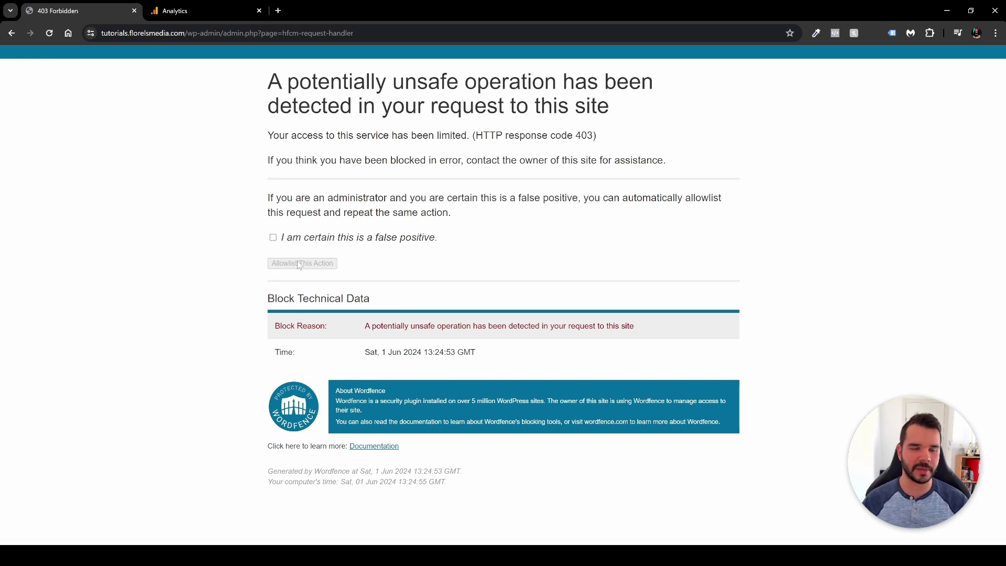
Allowlist the Wordfence-blocked save as a false positive, then reload and resubmit so the header snippet saves
left_click(275, 241)
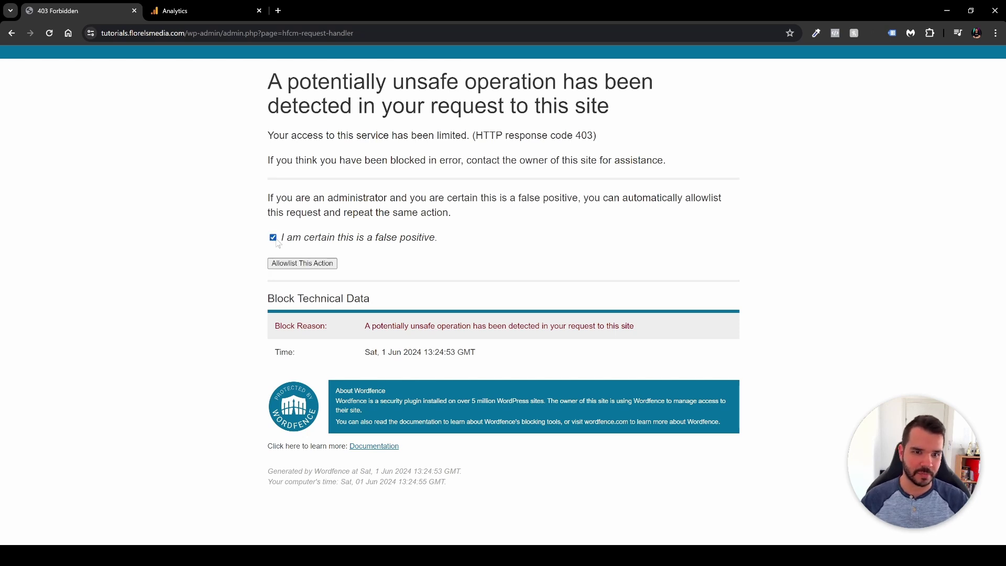
left_click(299, 264)
key("F5")
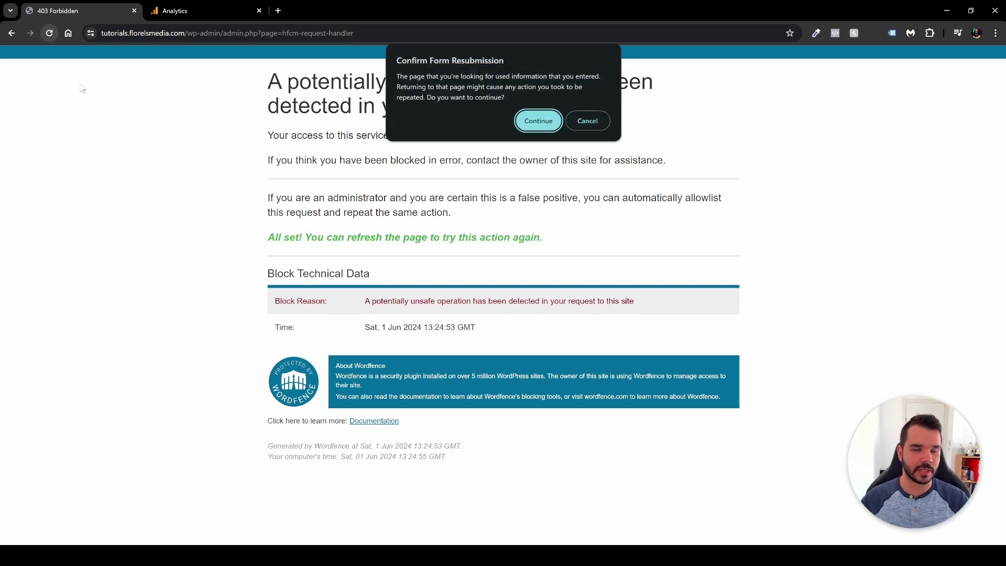
left_click(540, 117)
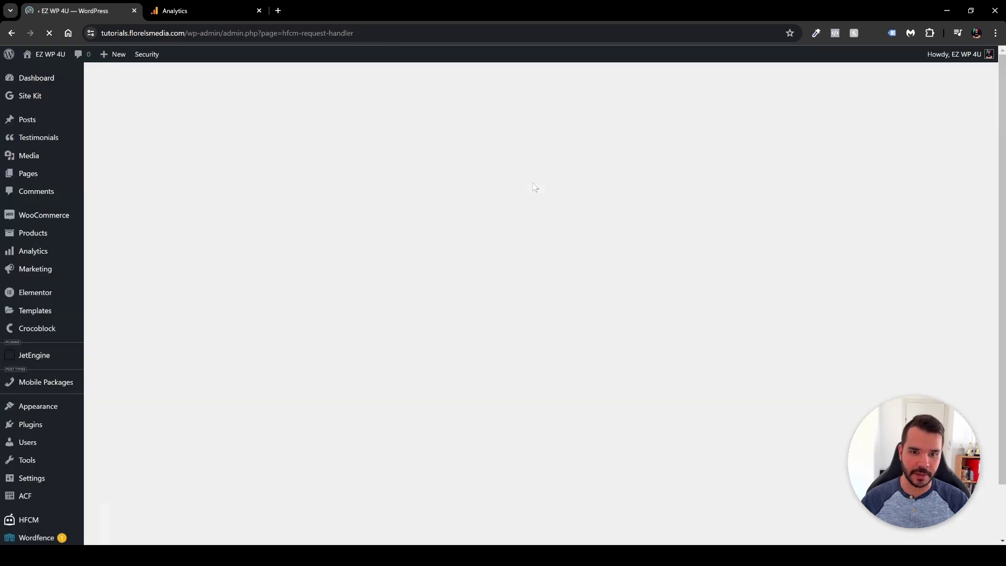
scroll(532, 222, "down", 6)
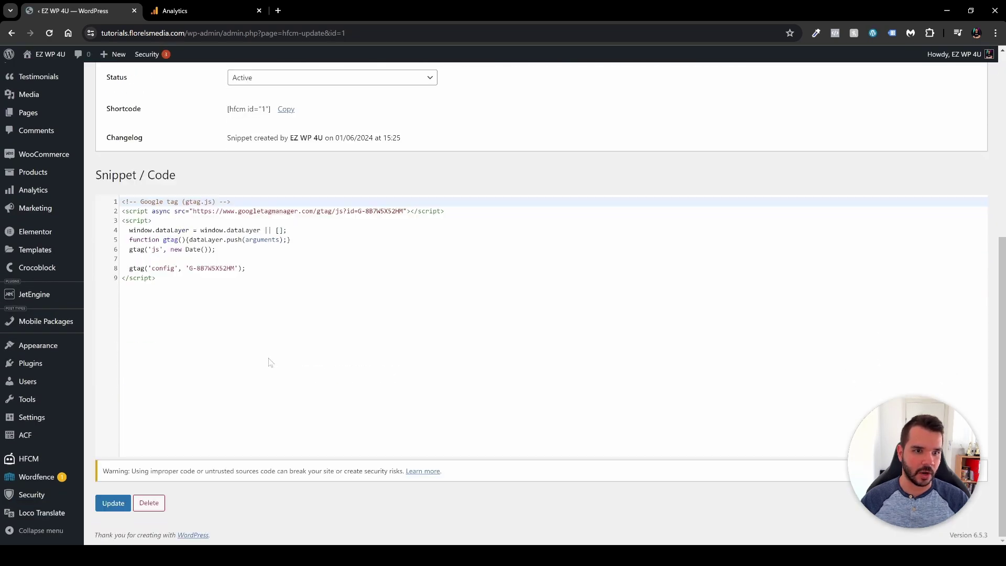
scroll(270, 362, "up", 6)
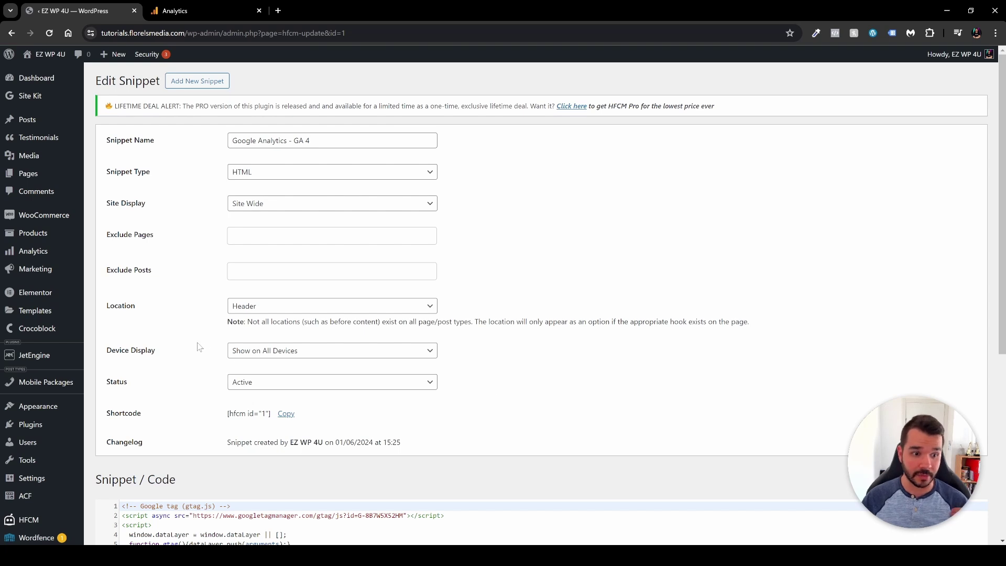
mouse_move(32, 292)
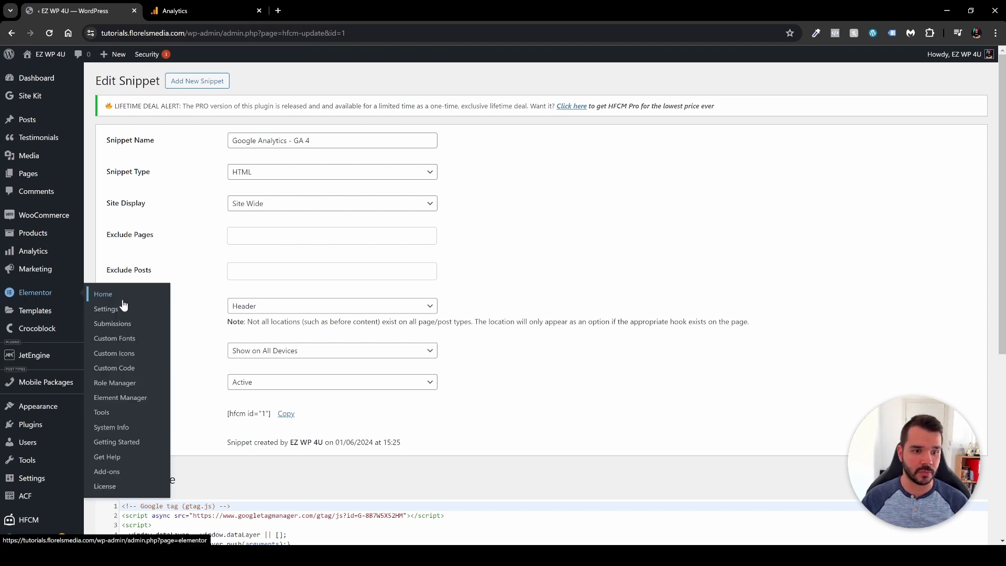
Start a new Elementor custom code entry and paste the Google tag code into it
left_click(125, 369)
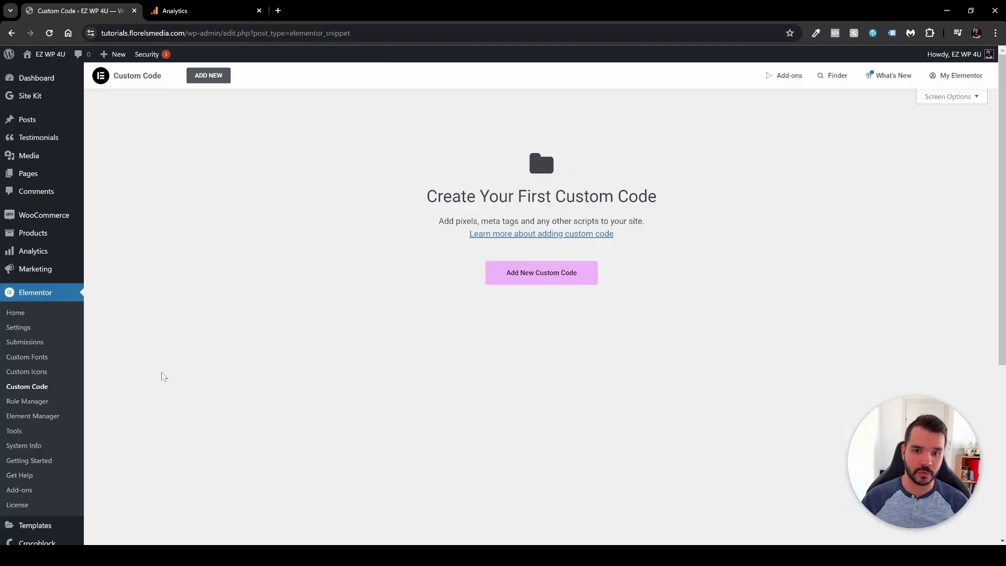
left_click(530, 284)
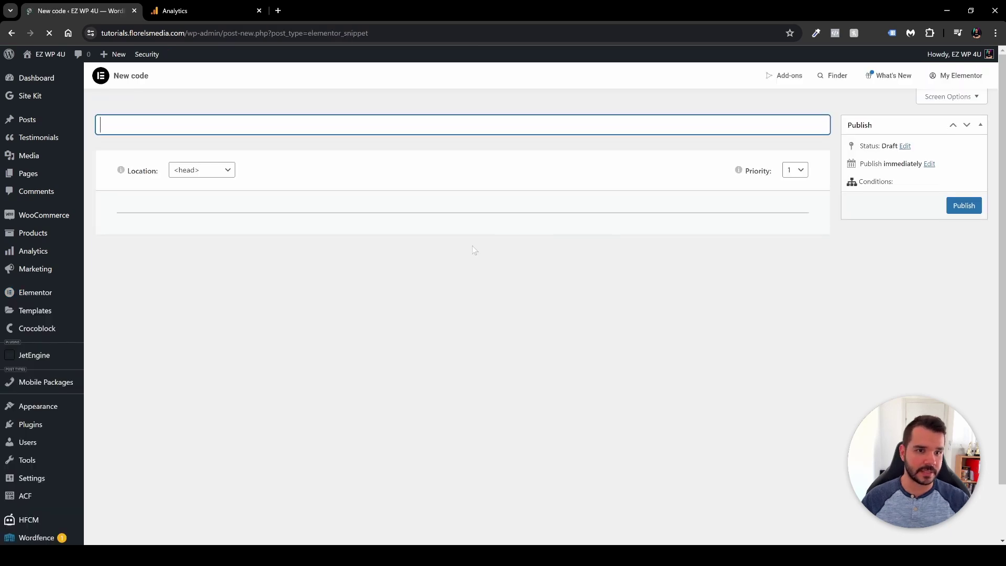
left_click(194, 263)
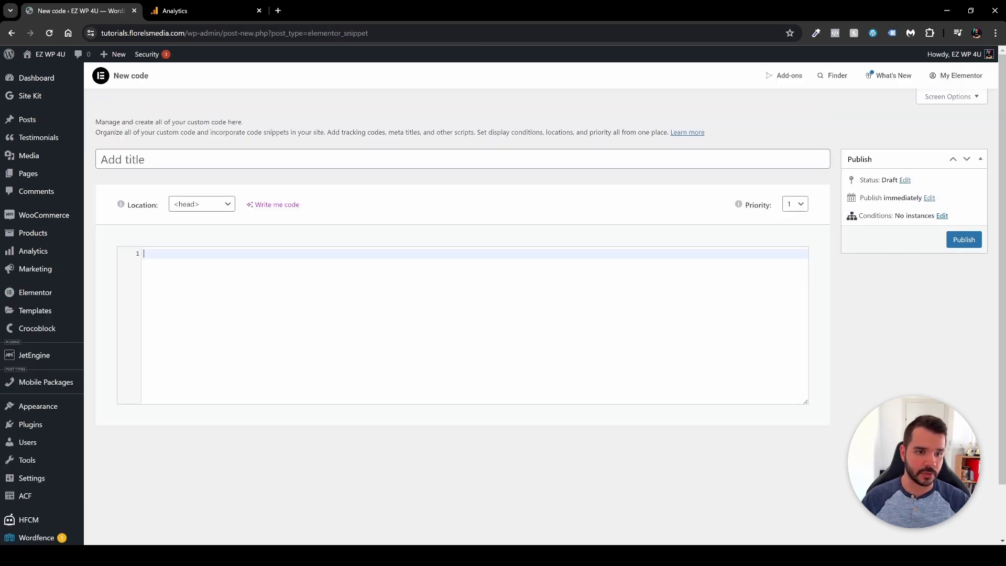
key("ctrl+v")
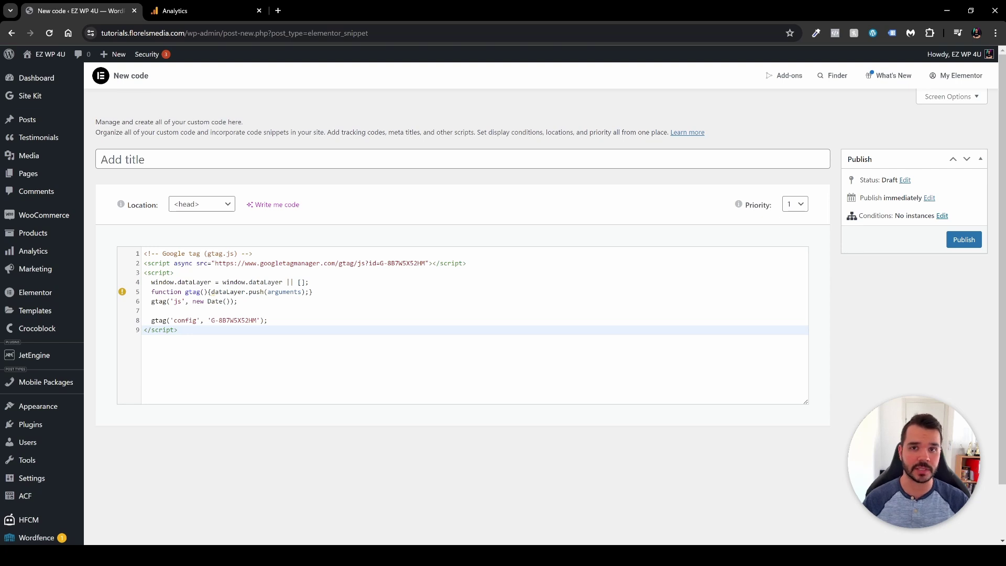
Title the code 'Google Analytics - GA 4', keep Location at <head>, and publish it
left_click(309, 160)
key("ctrl+v")
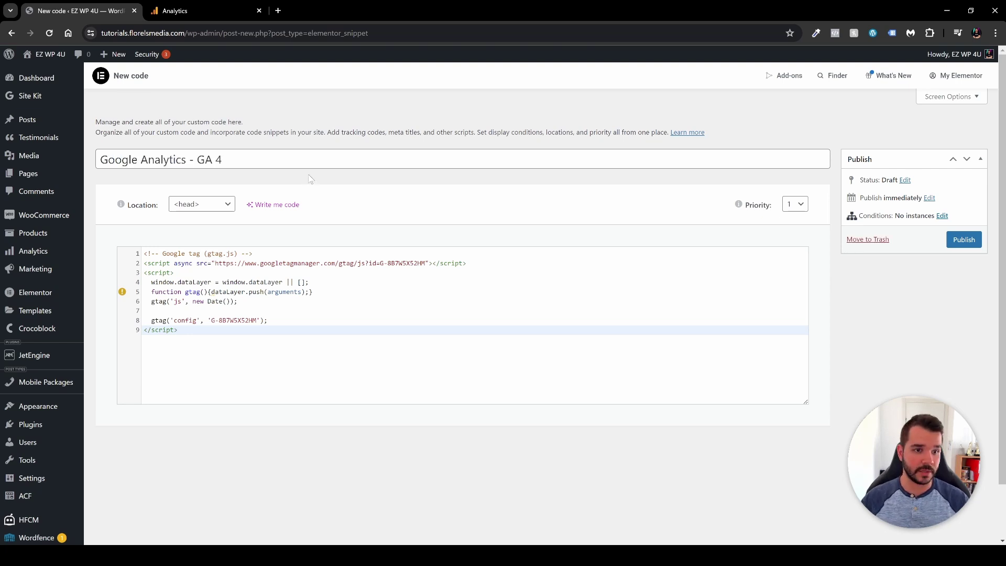
left_click(207, 210)
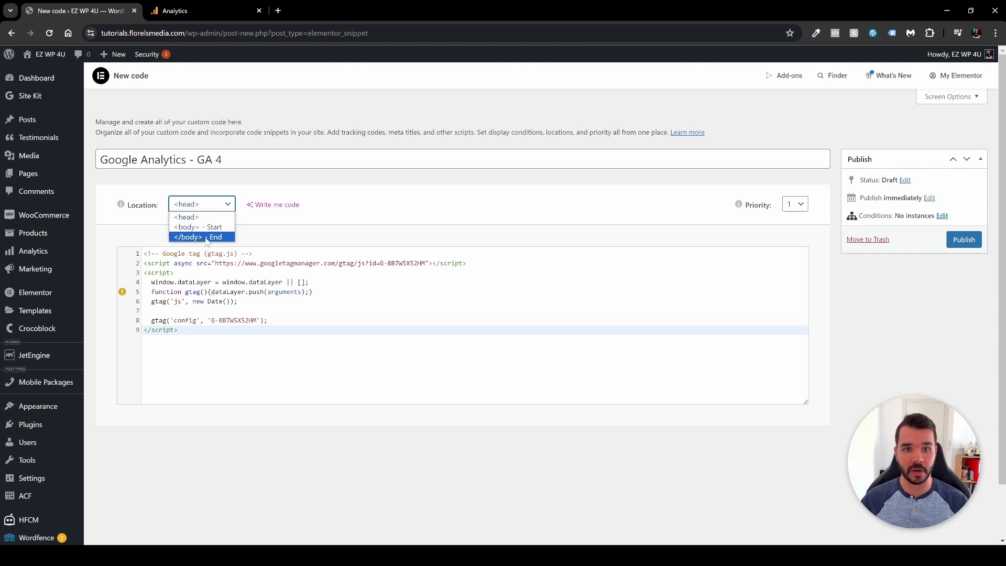
left_click(209, 218)
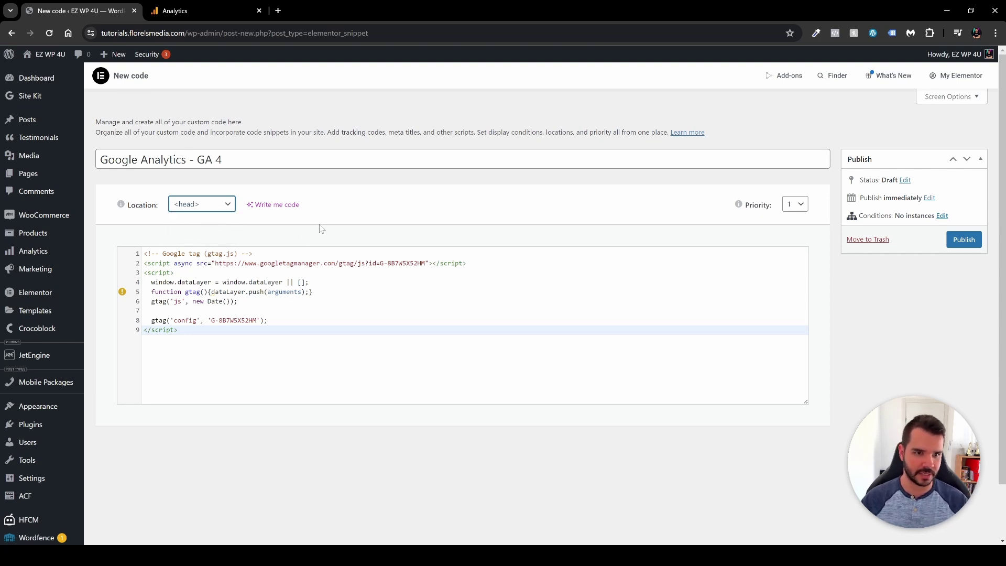
left_click(963, 240)
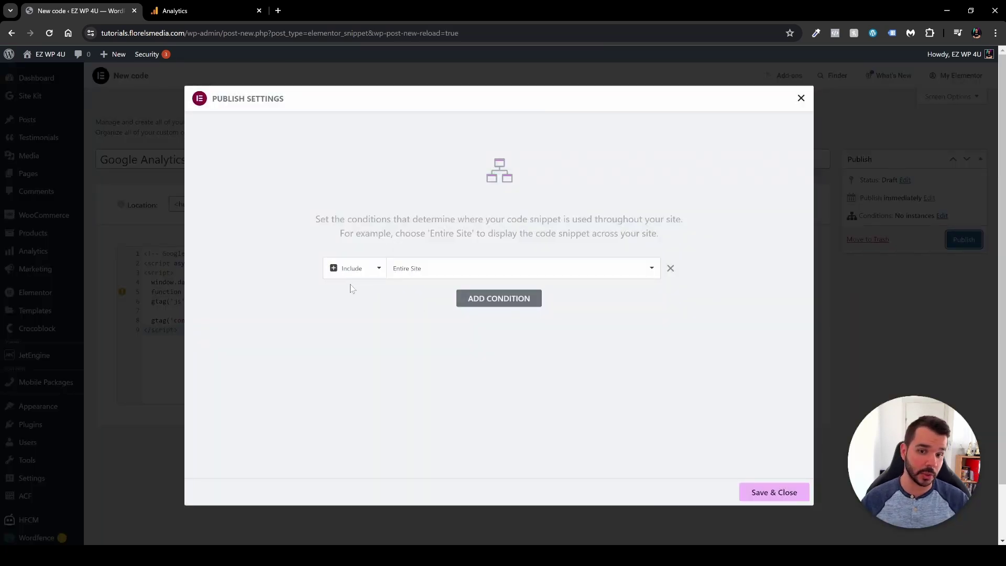
Save the publish settings with the Include > Entire Site condition
left_click(763, 494)
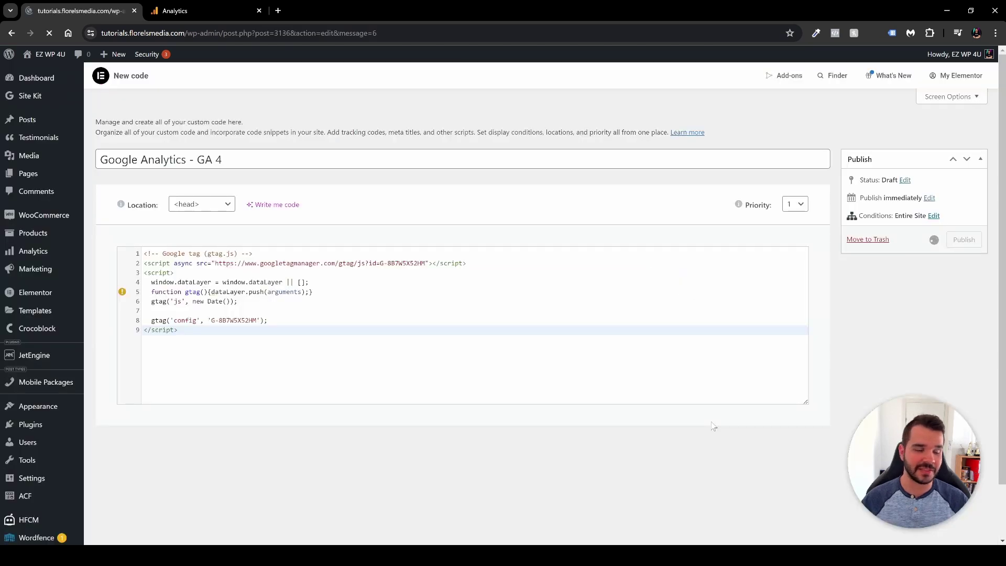